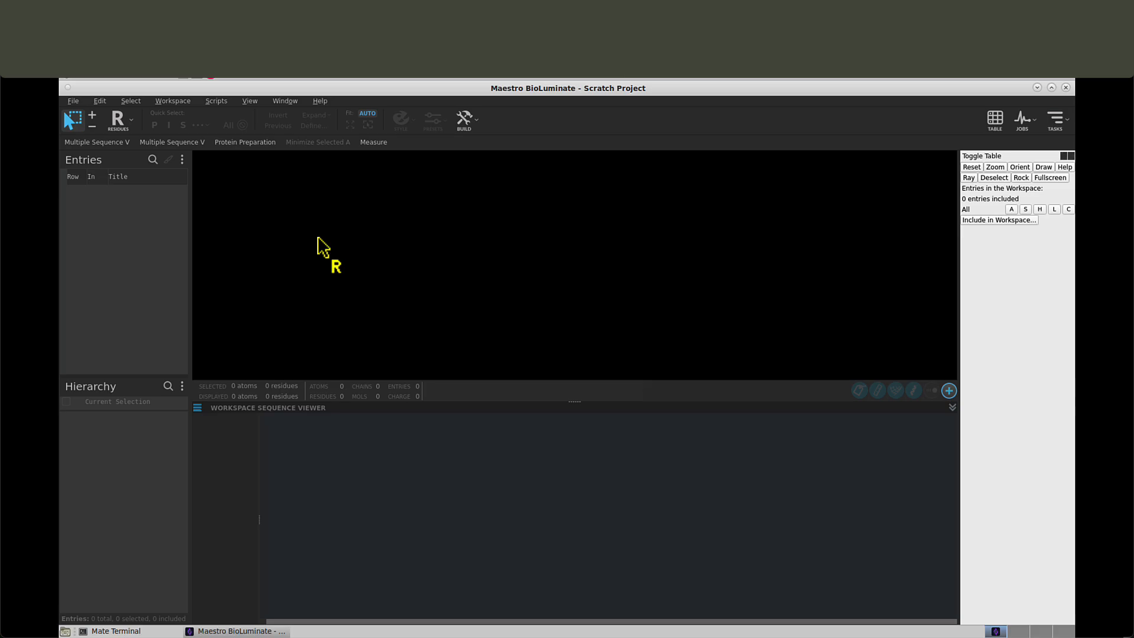
# Step: Change the working directory to the Course folder on the Desktop
pyautogui.click(75, 103)
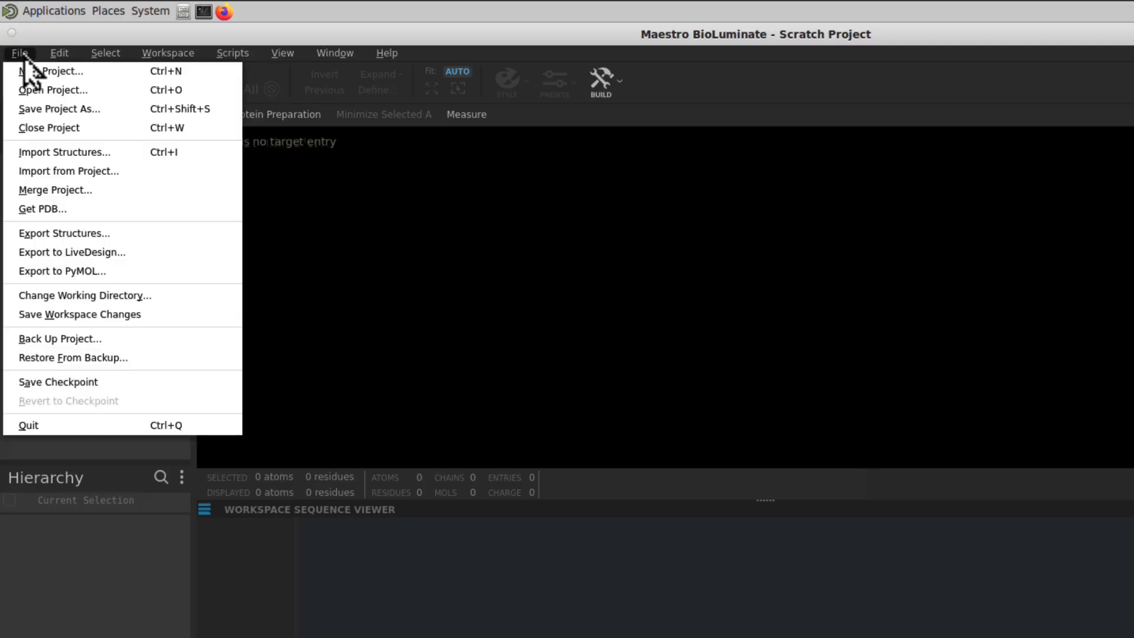
pyautogui.click(61, 296)
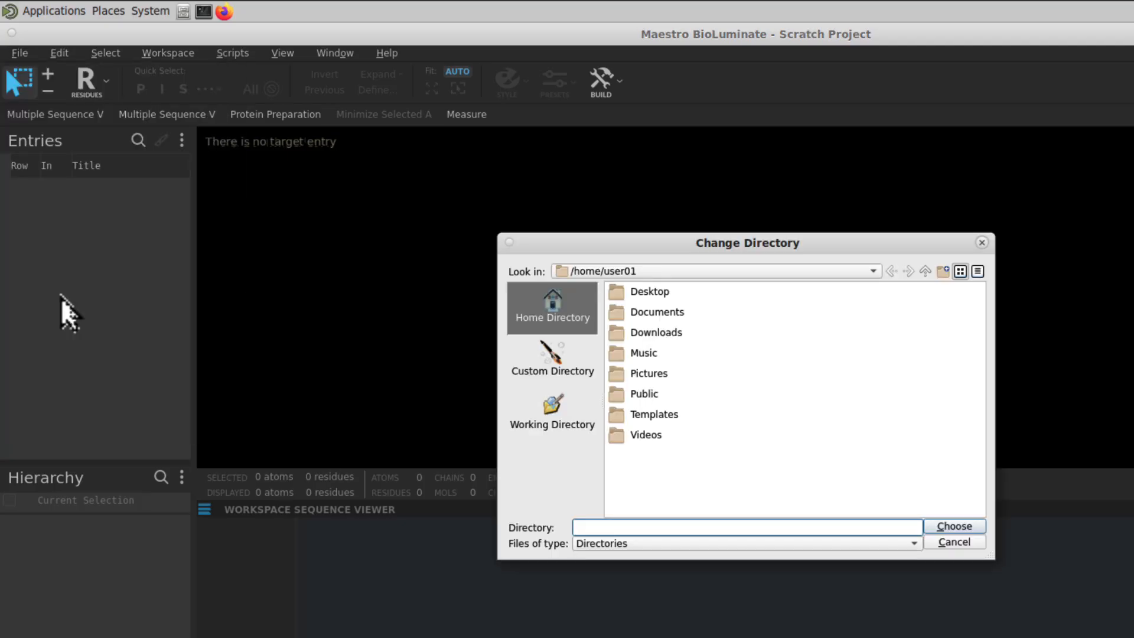
pyautogui.doubleClick(637, 293)
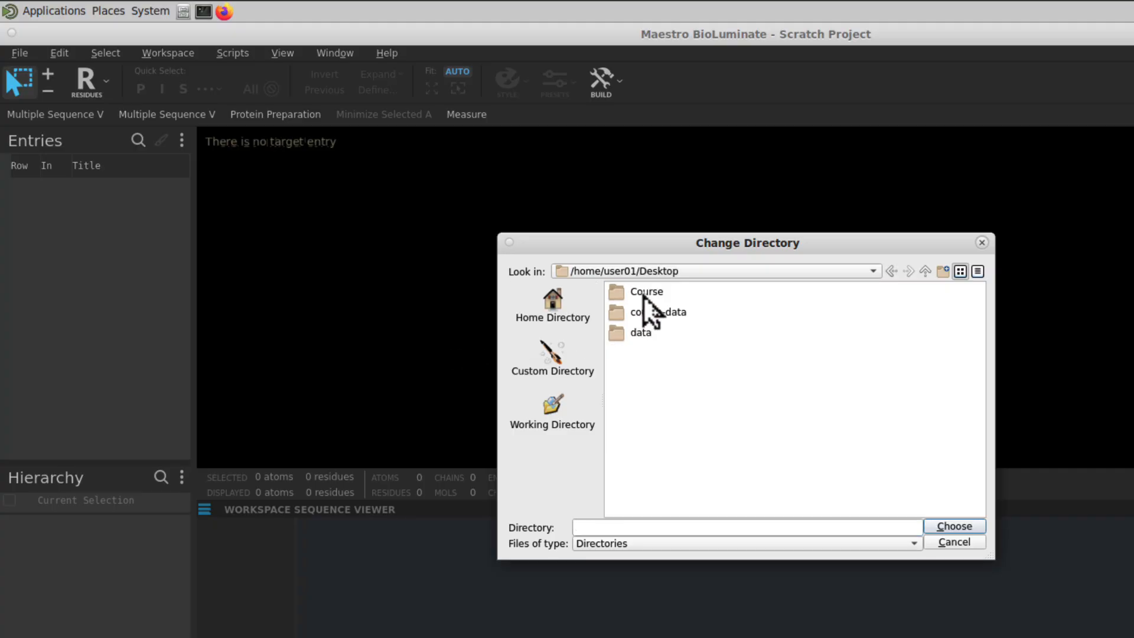
pyautogui.click(643, 295)
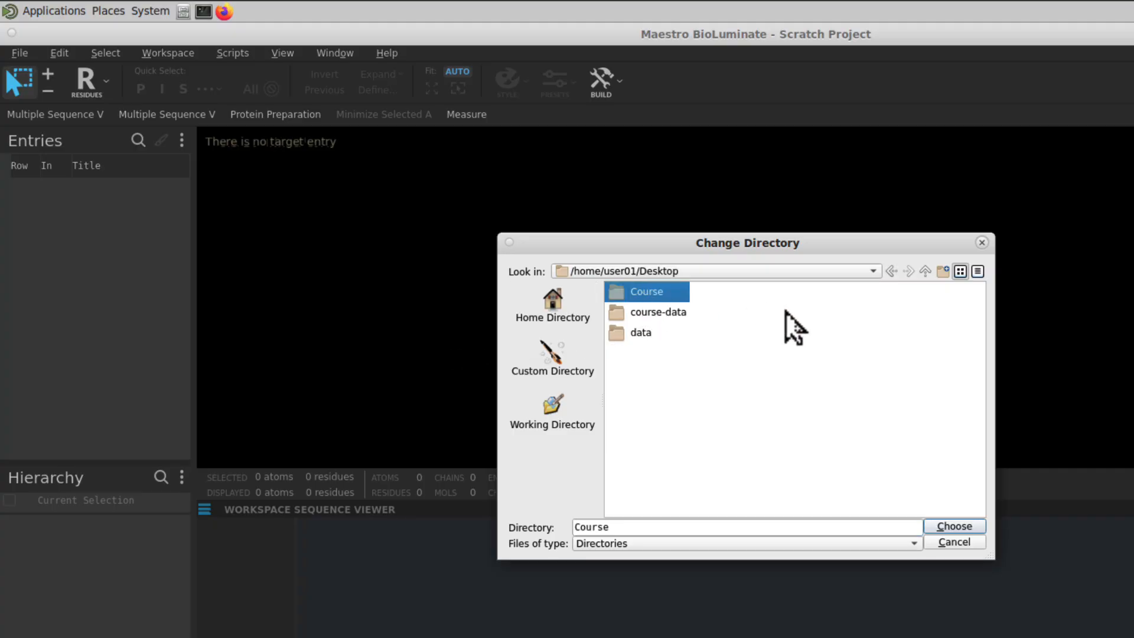
pyautogui.click(932, 527)
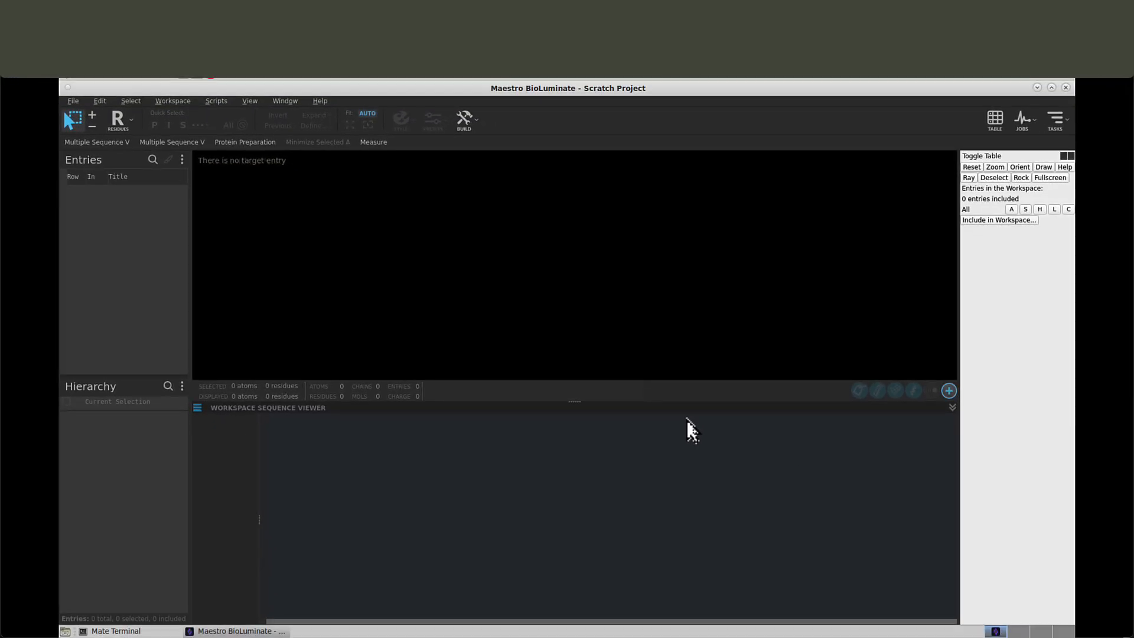
# Step: Set the preferences' default directory for job startup and file I/O to Other, using /home/user01/Desktop/Course
pyautogui.click(74, 102)
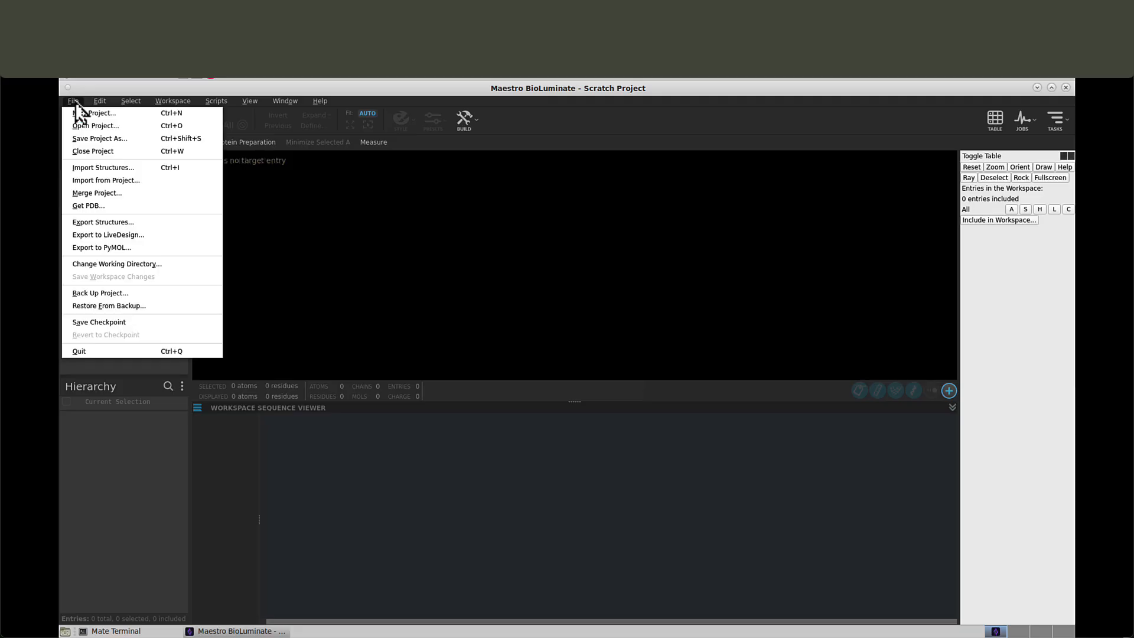
pyautogui.moveTo(95, 106)
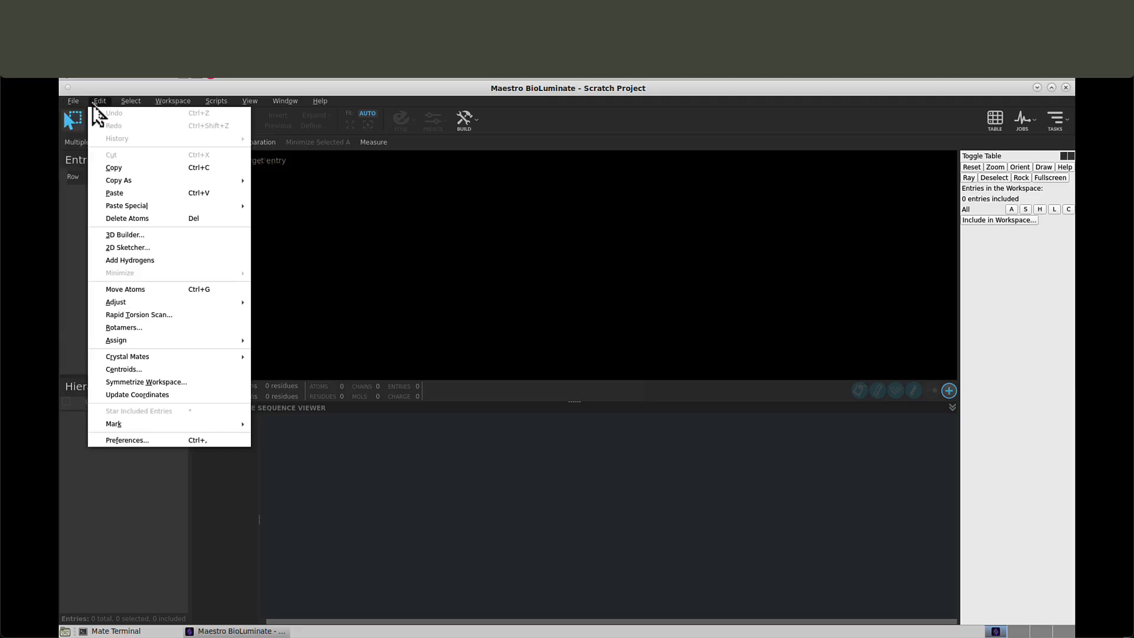
pyautogui.click(124, 438)
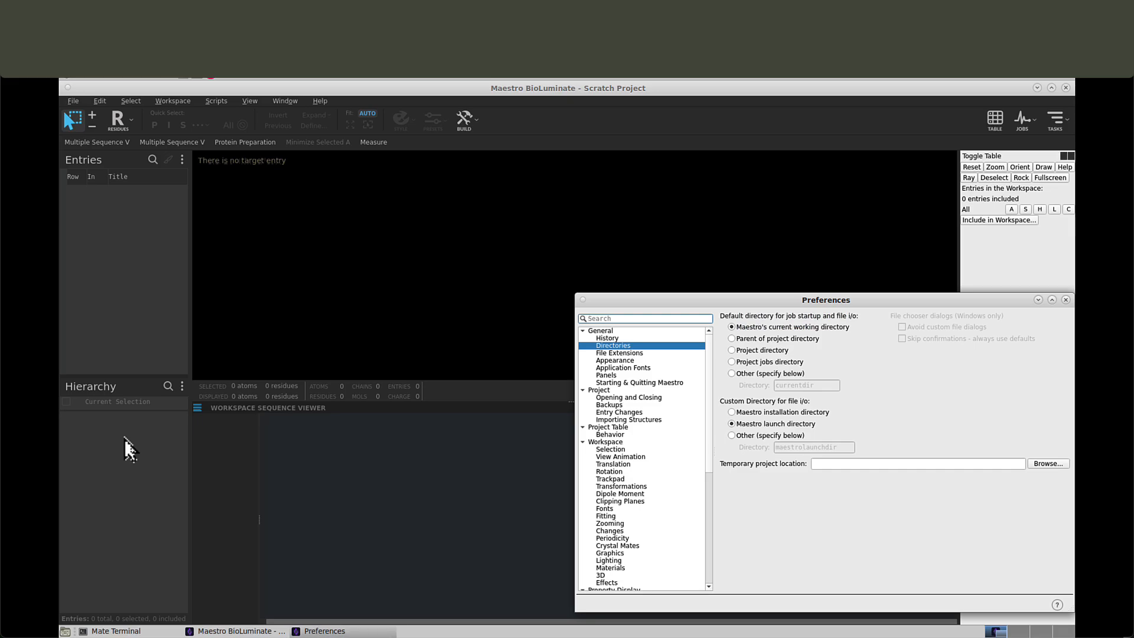
pyautogui.moveTo(705, 302); pyautogui.dragTo(666, 292)
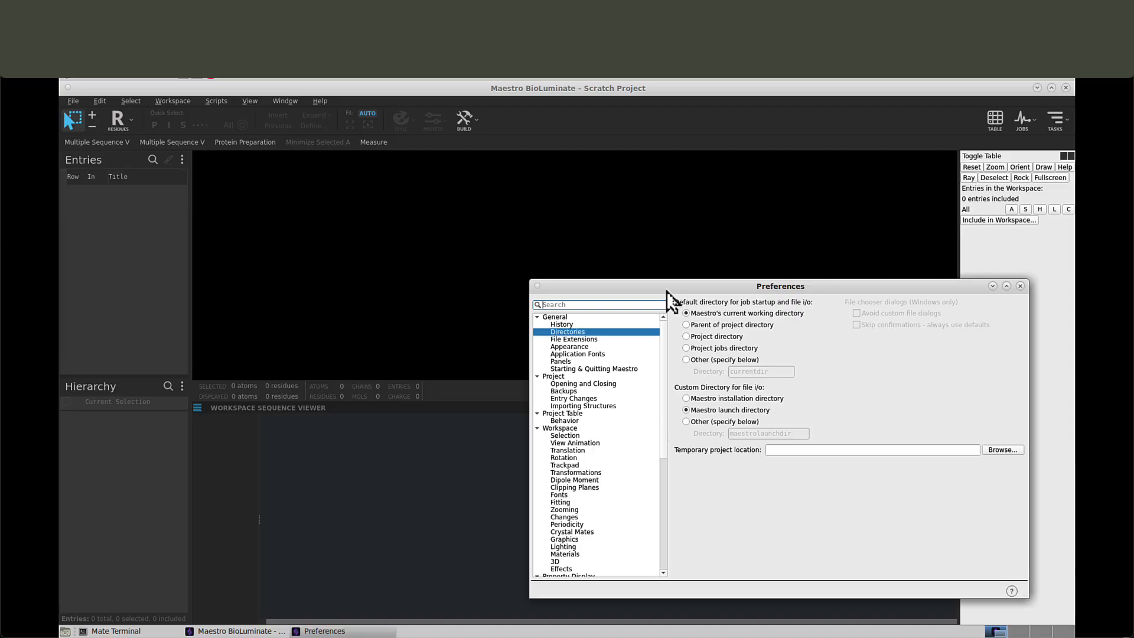
pyautogui.click(685, 360)
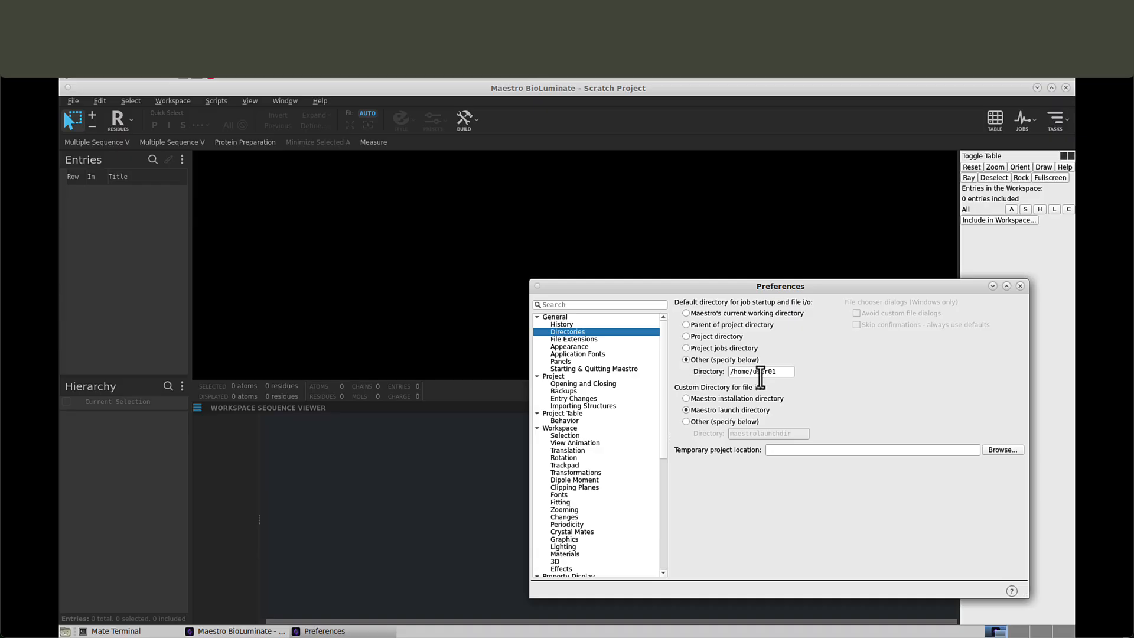
pyautogui.write('/')
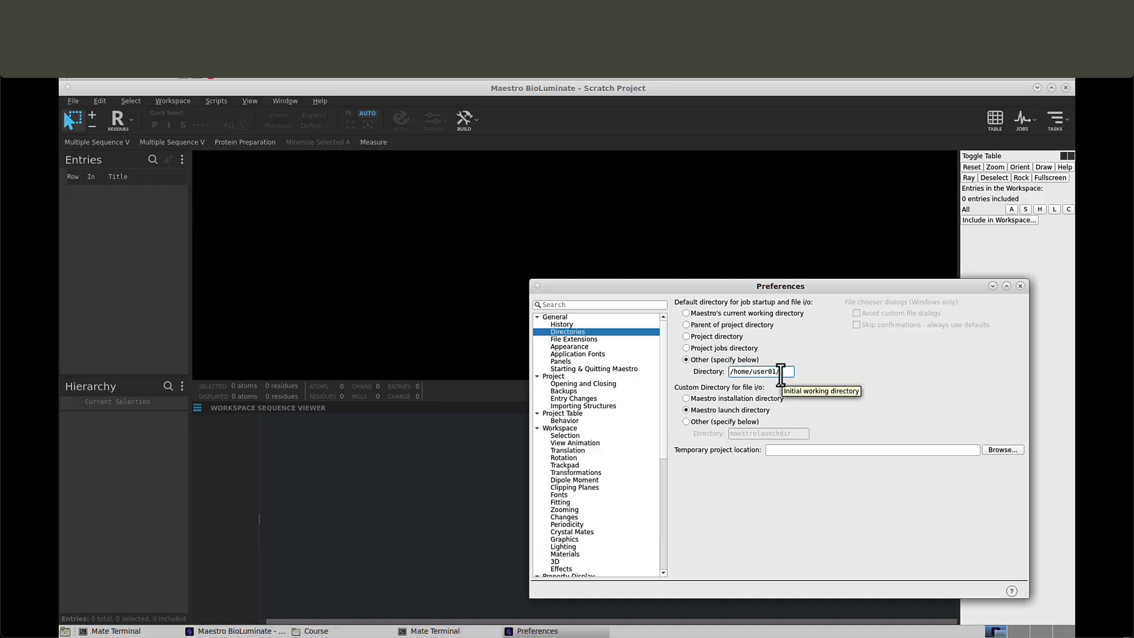
pyautogui.write('Desktop/Course')
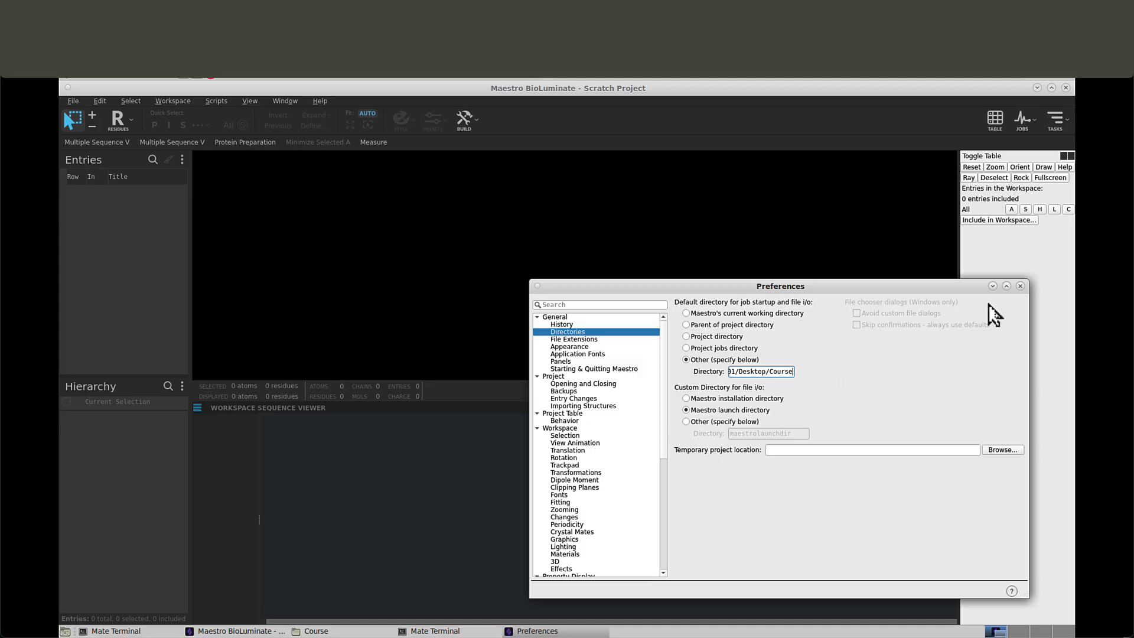
pyautogui.click(1019, 287)
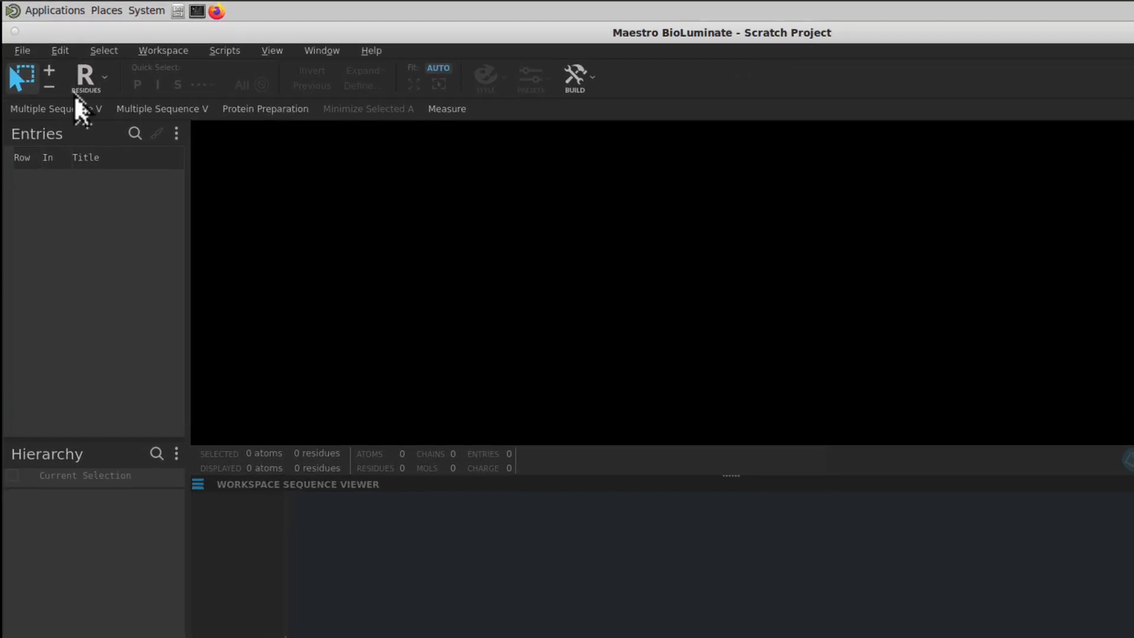
# Step: Save the scratch project as a Maestro project named BioLuminate_Intro in the Course folder
pyautogui.click(23, 51)
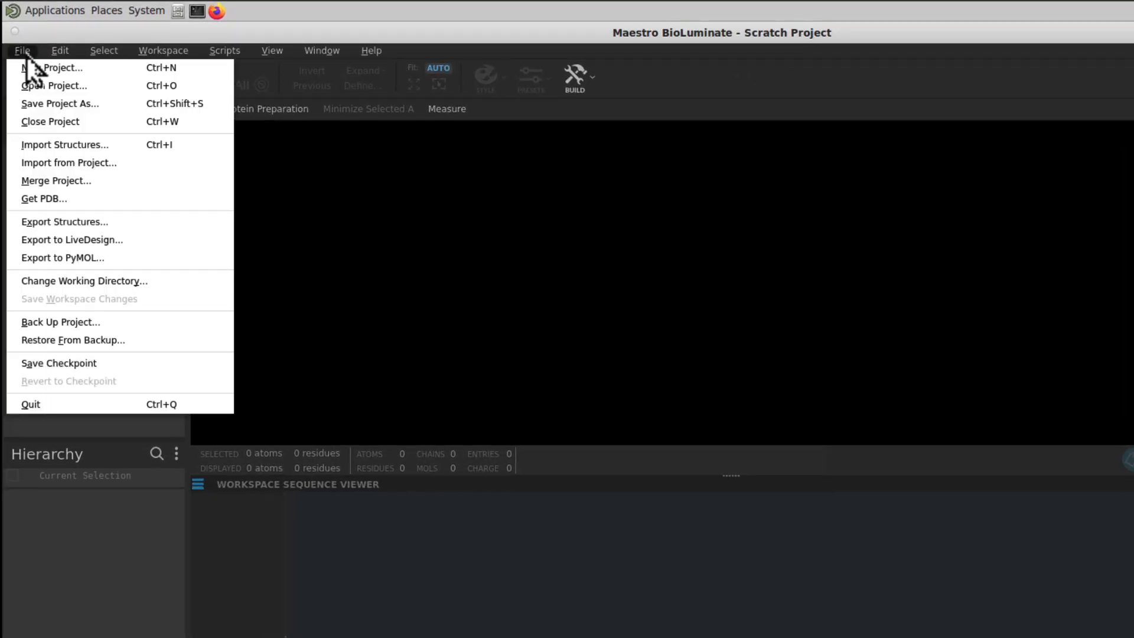
pyautogui.click(52, 105)
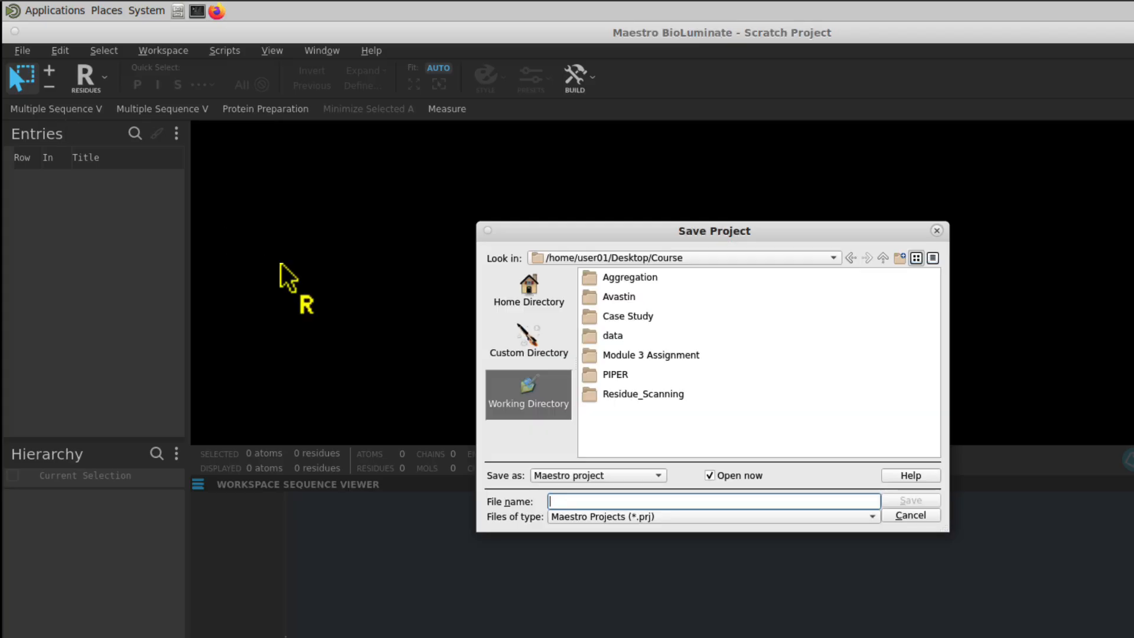
pyautogui.write('BioLu')
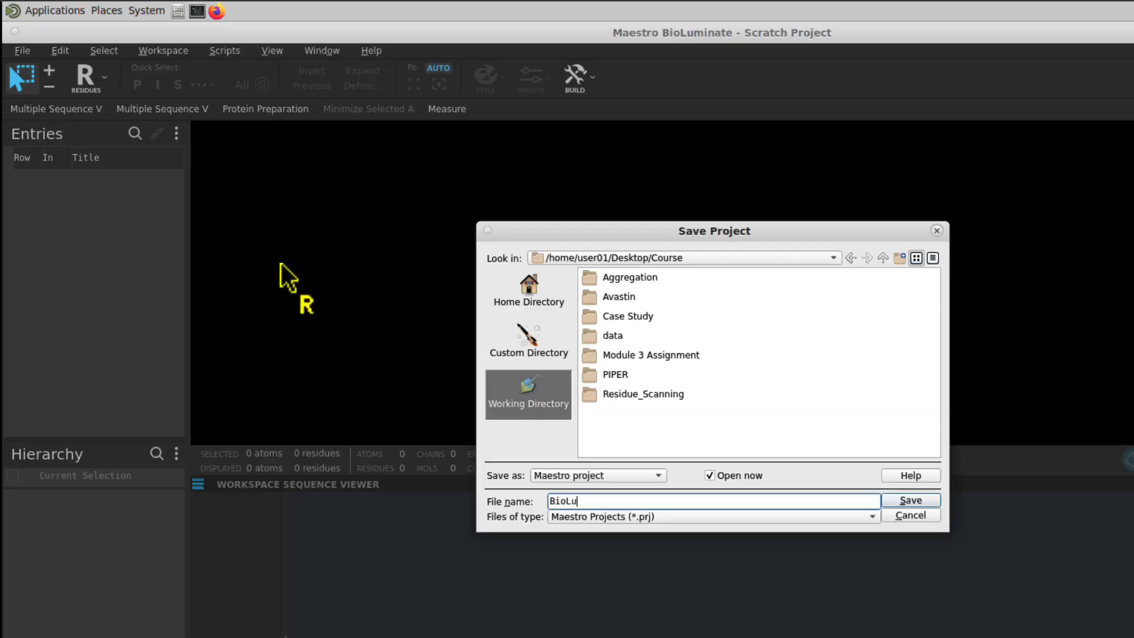
pyautogui.write('minate_Intro')
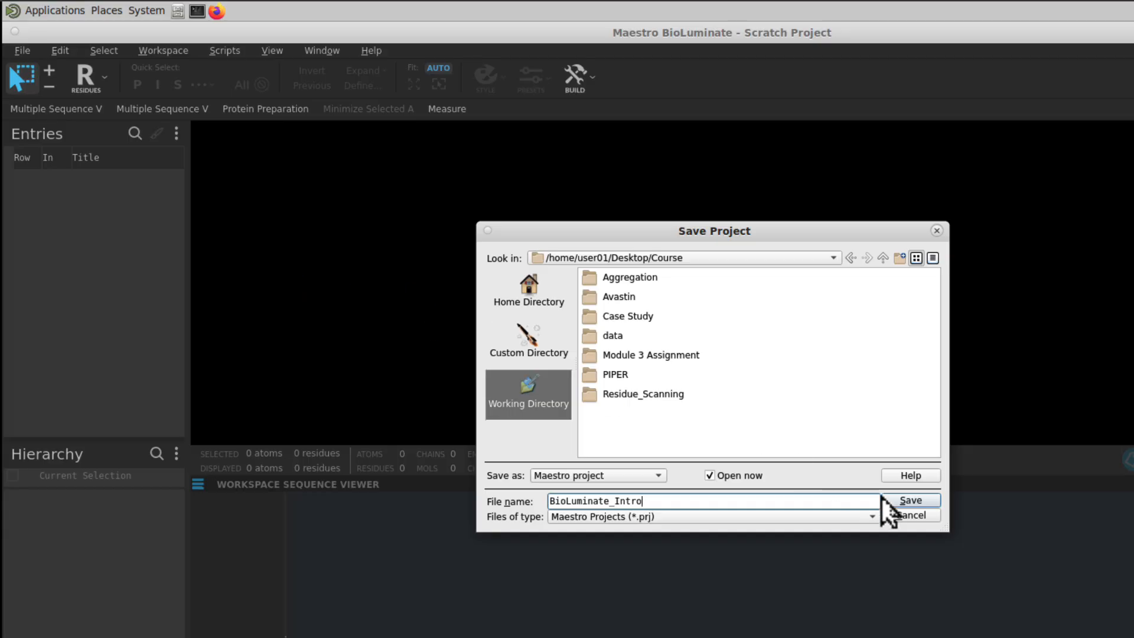
pyautogui.click(906, 500)
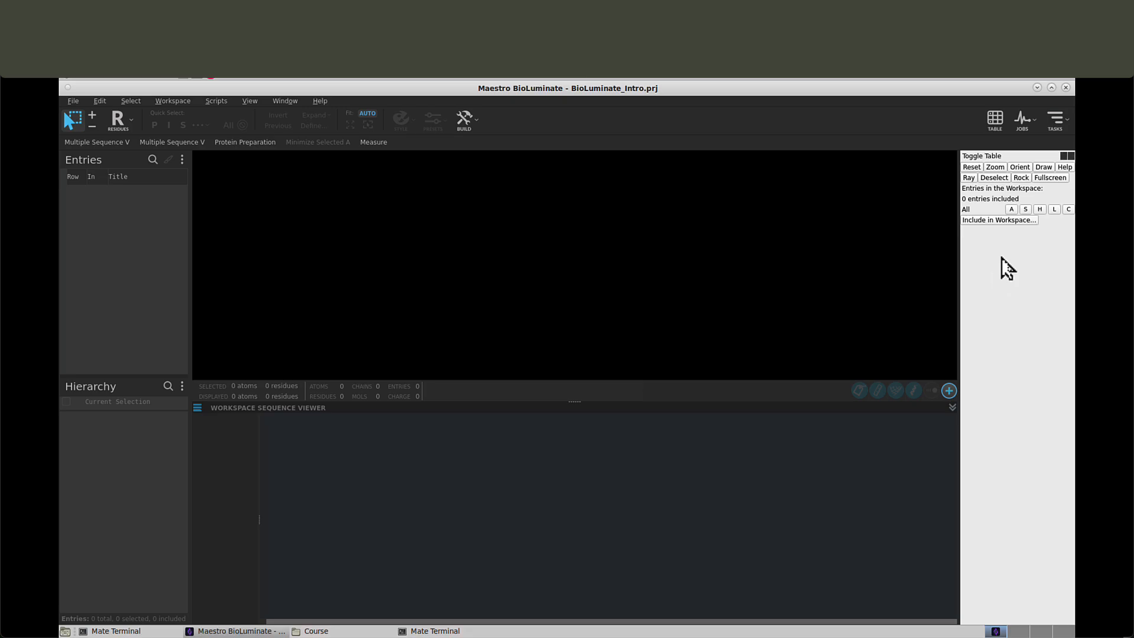
# Step: Hide the Toggle Table side panel and import the structure file 1N8Z_prepared.mae from the Course folder
pyautogui.click(1069, 157)
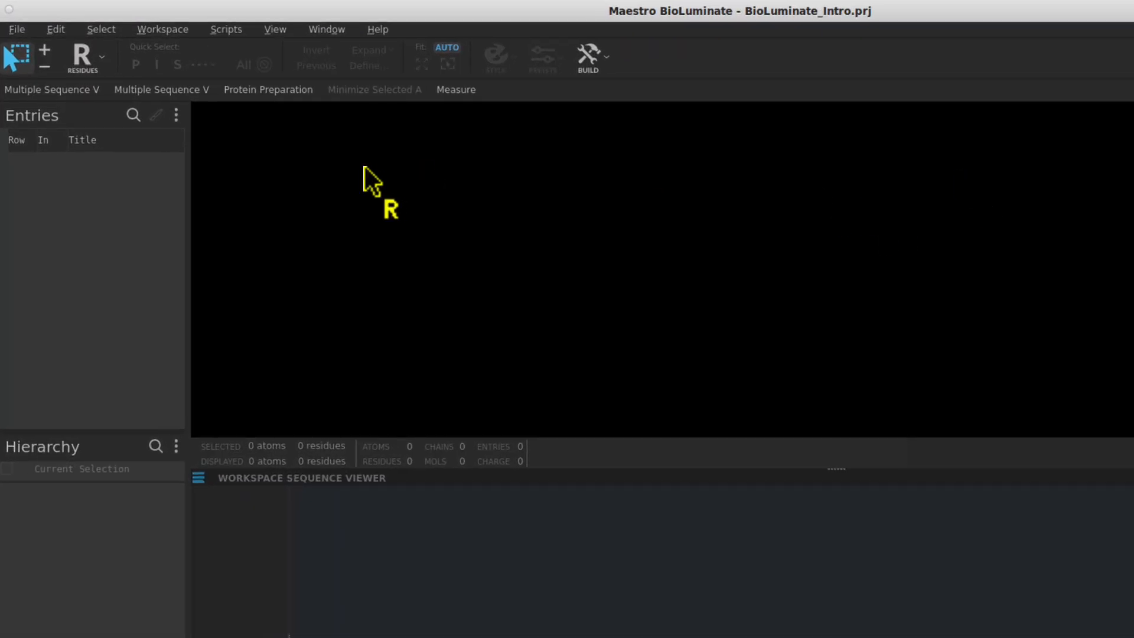
pyautogui.click(19, 32)
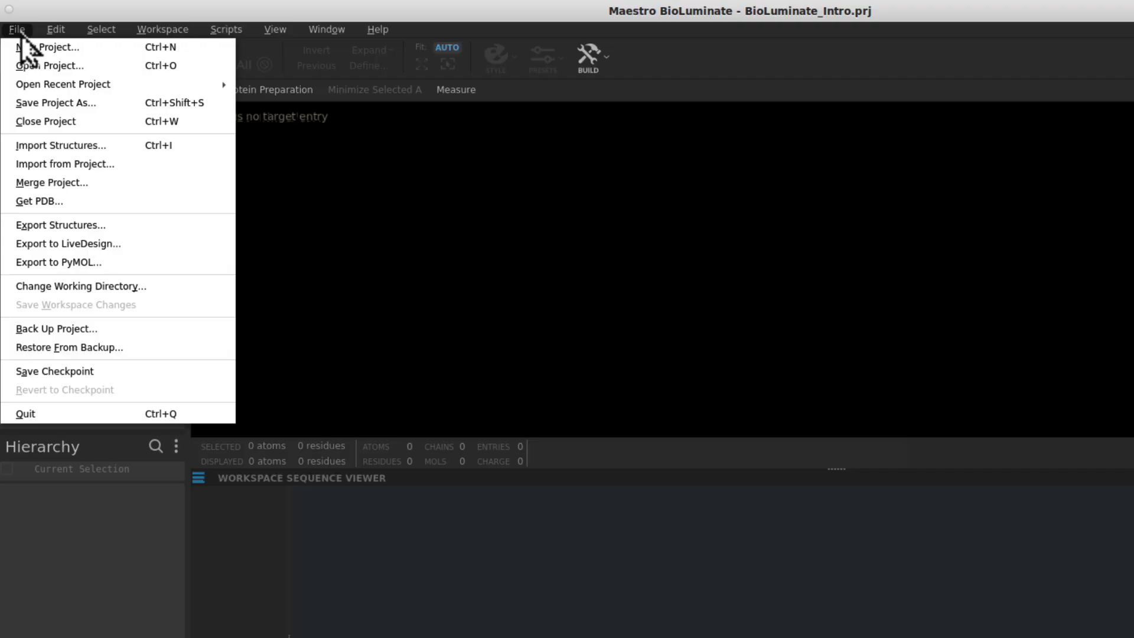
pyautogui.click(48, 146)
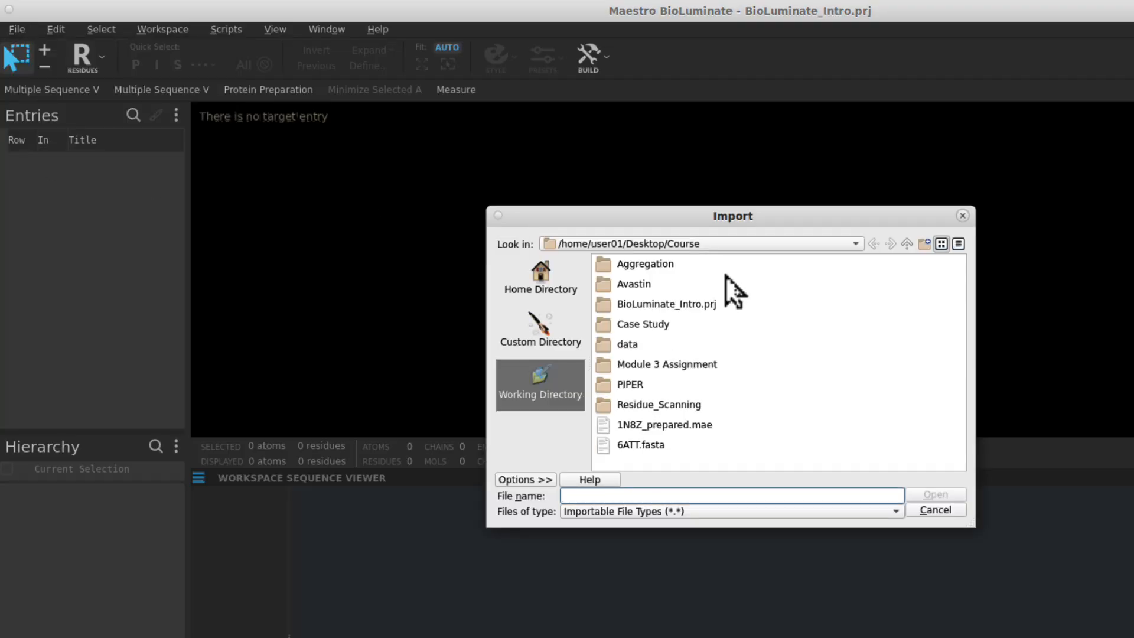
pyautogui.click(648, 427)
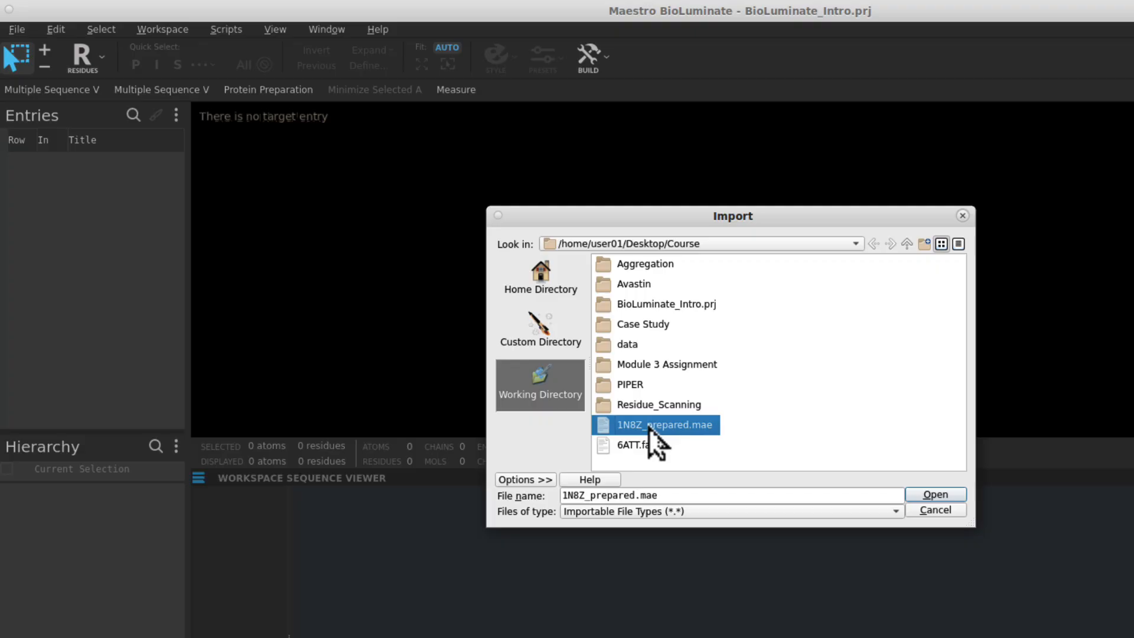
pyautogui.click(924, 494)
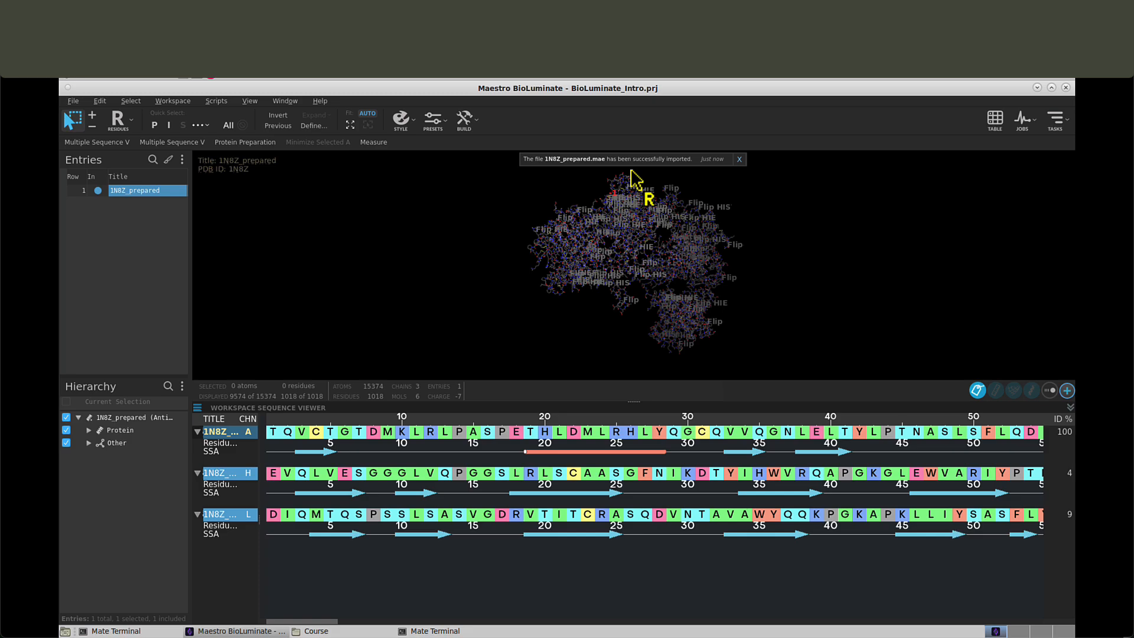
pyautogui.click(739, 159)
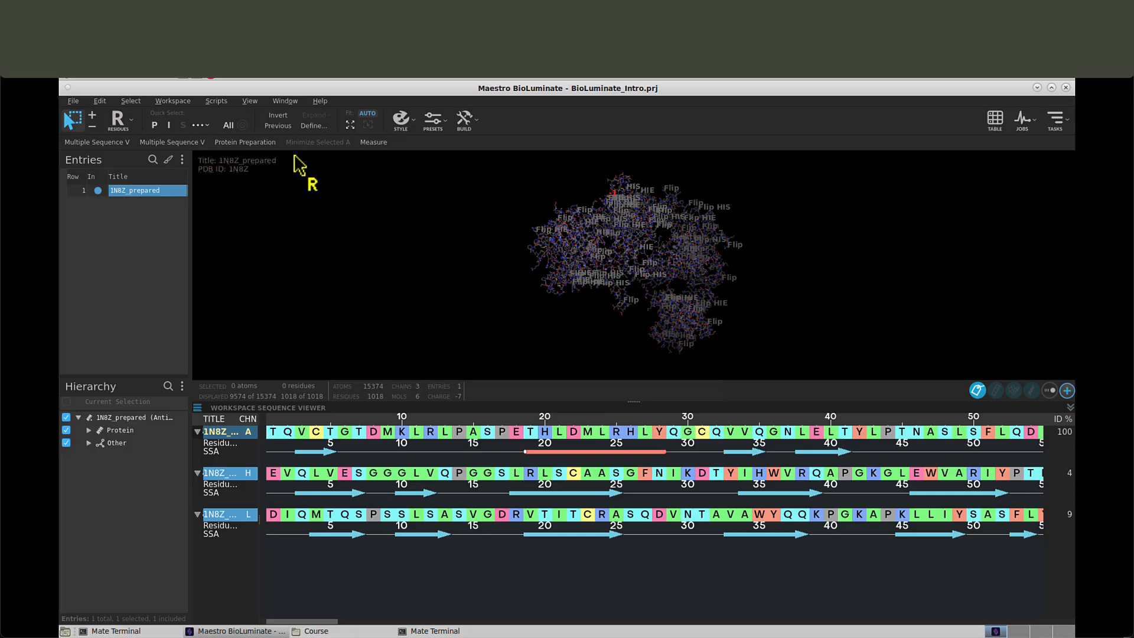
# Step: Set the workspace mouse actions to PyMOL mode
pyautogui.click(178, 100)
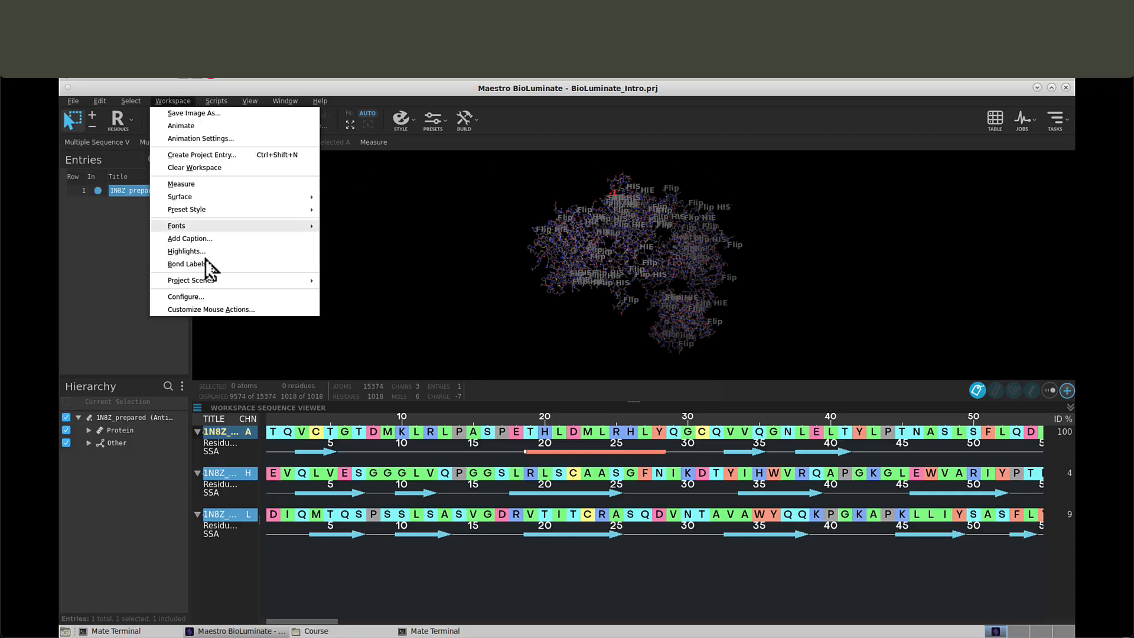
pyautogui.click(211, 309)
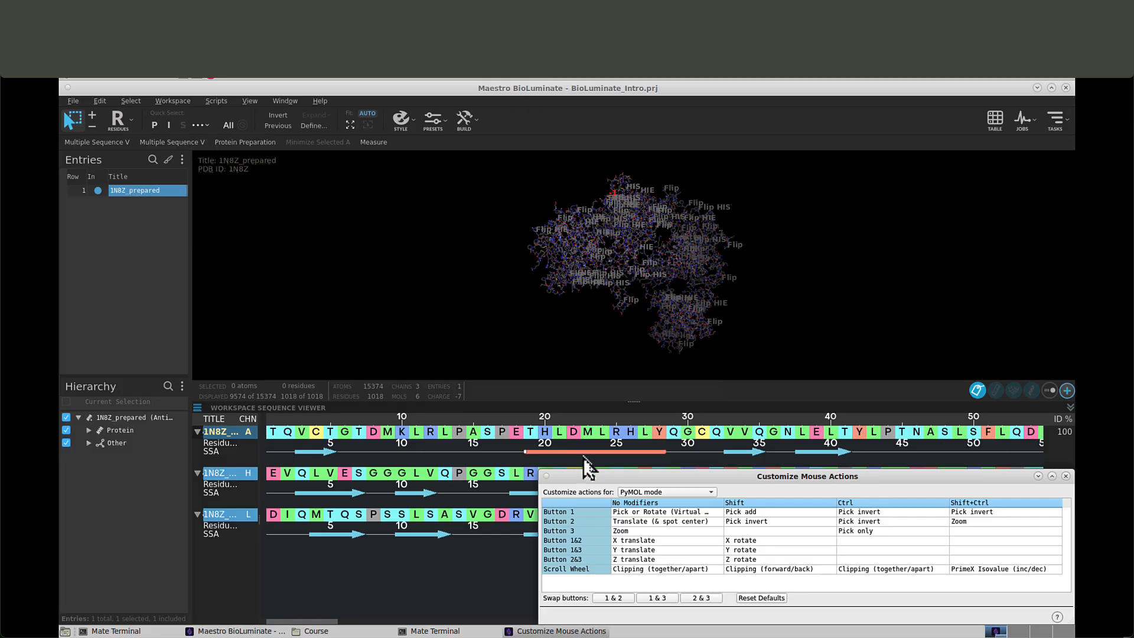
pyautogui.moveTo(614, 476); pyautogui.dragTo(492, 293)
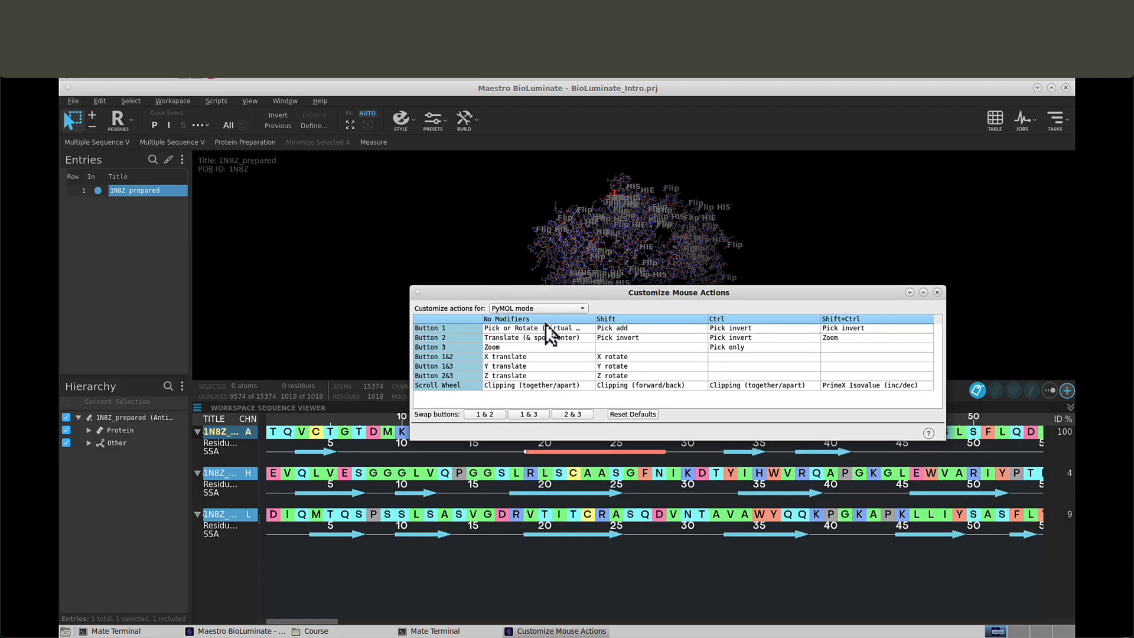
pyautogui.click(581, 308)
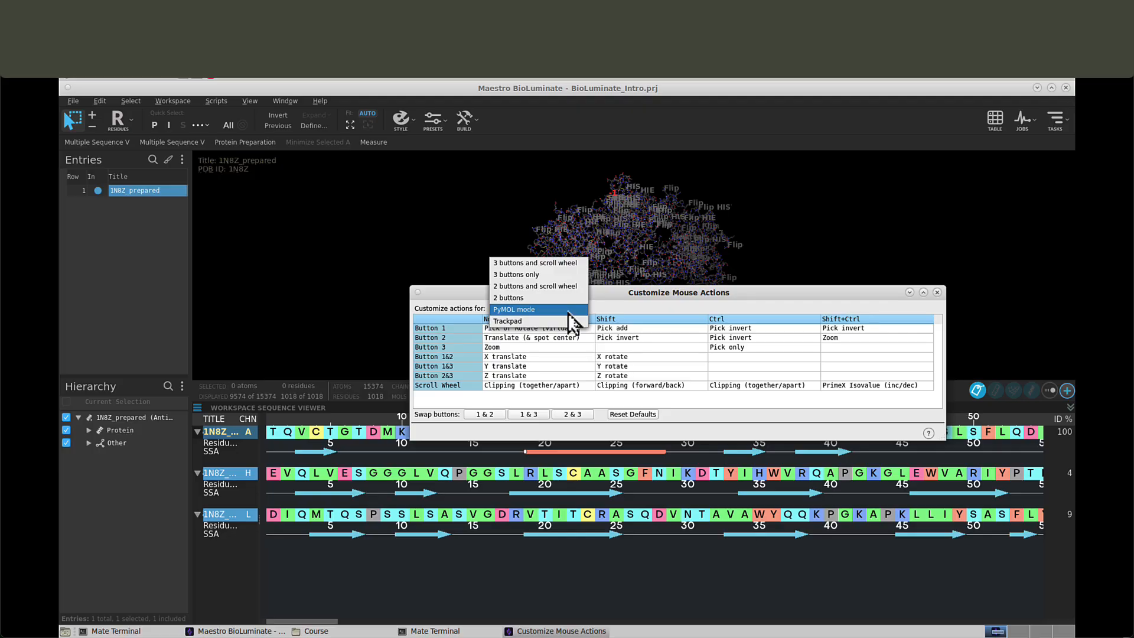
pyautogui.click(568, 312)
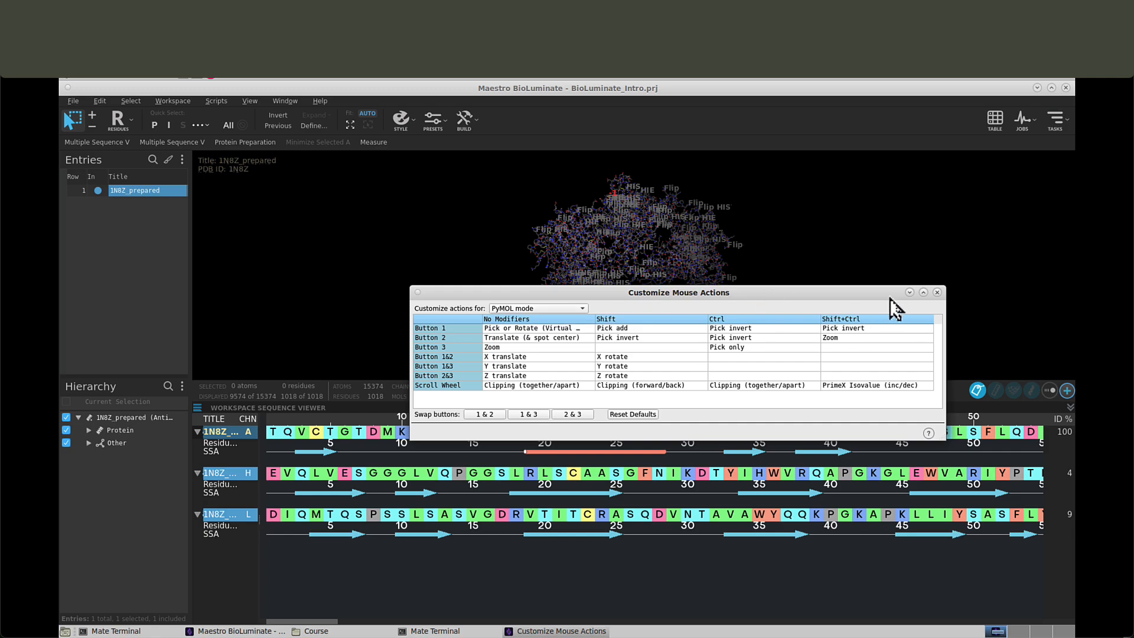
pyautogui.click(937, 293)
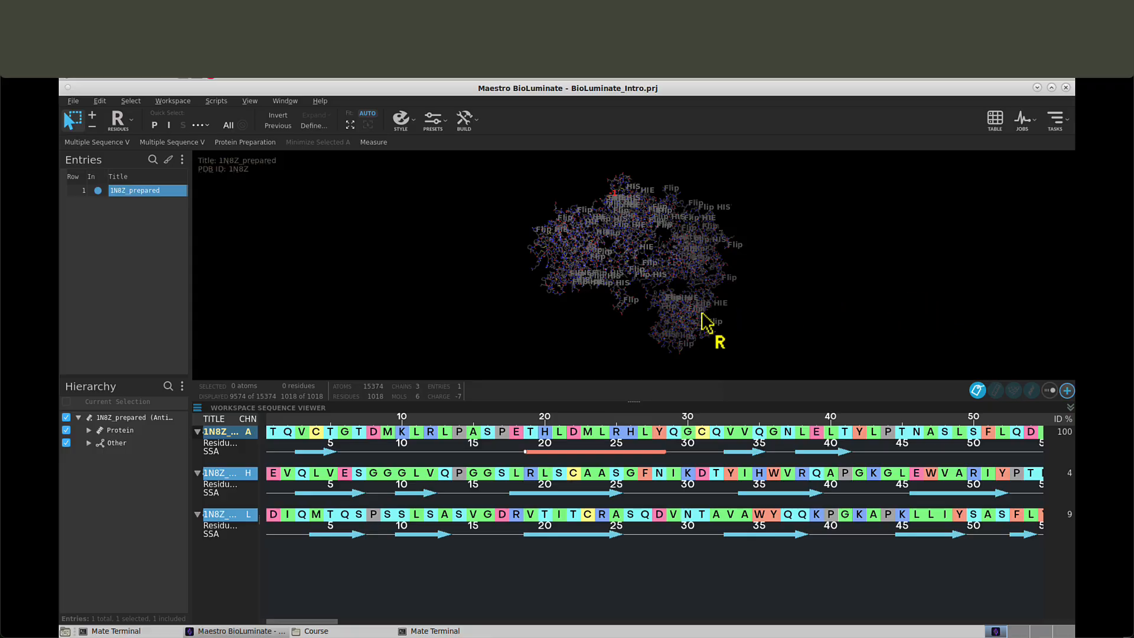
# Step: Rotate, zoom and translate the 1N8Z_prepared structure in the workspace to examine its overall shape
pyautogui.moveTo(644, 319); pyautogui.dragTo(517, 269, button='middle')
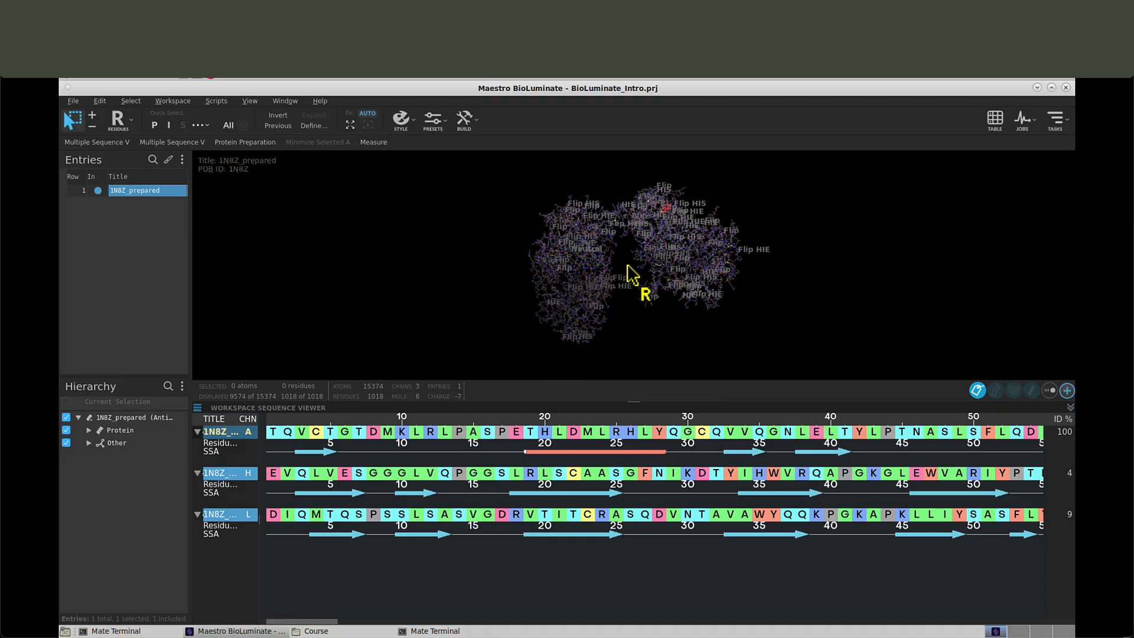
pyautogui.scroll(-2, 630, 282)
pyautogui.scroll(-2, 630, 287)
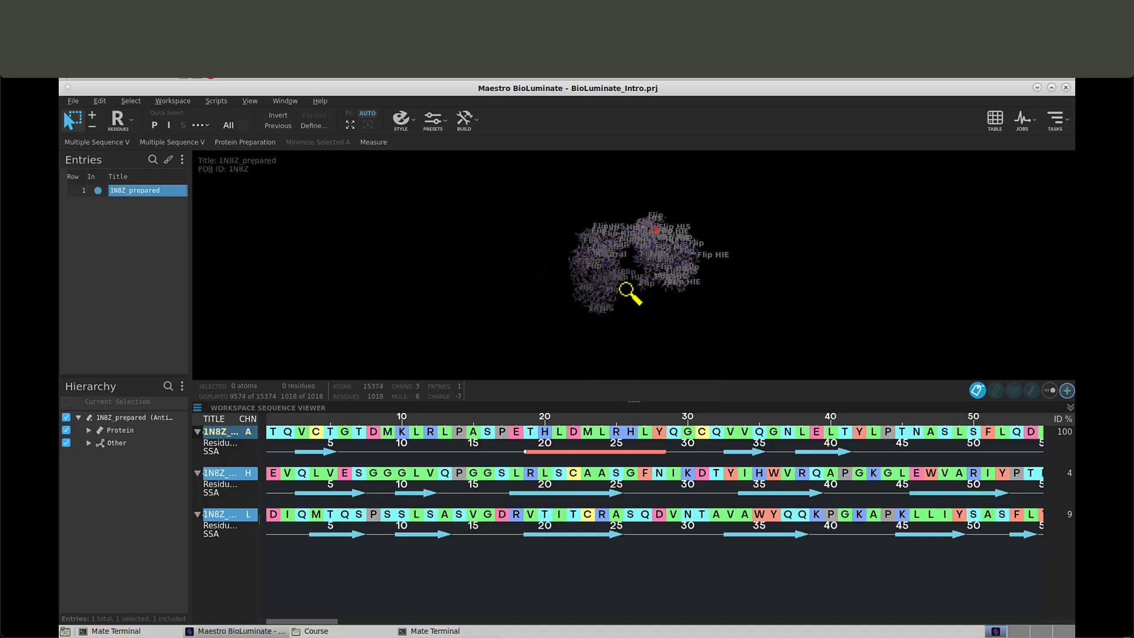
pyautogui.scroll(4, 625, 274)
pyautogui.scroll(3, 621, 265)
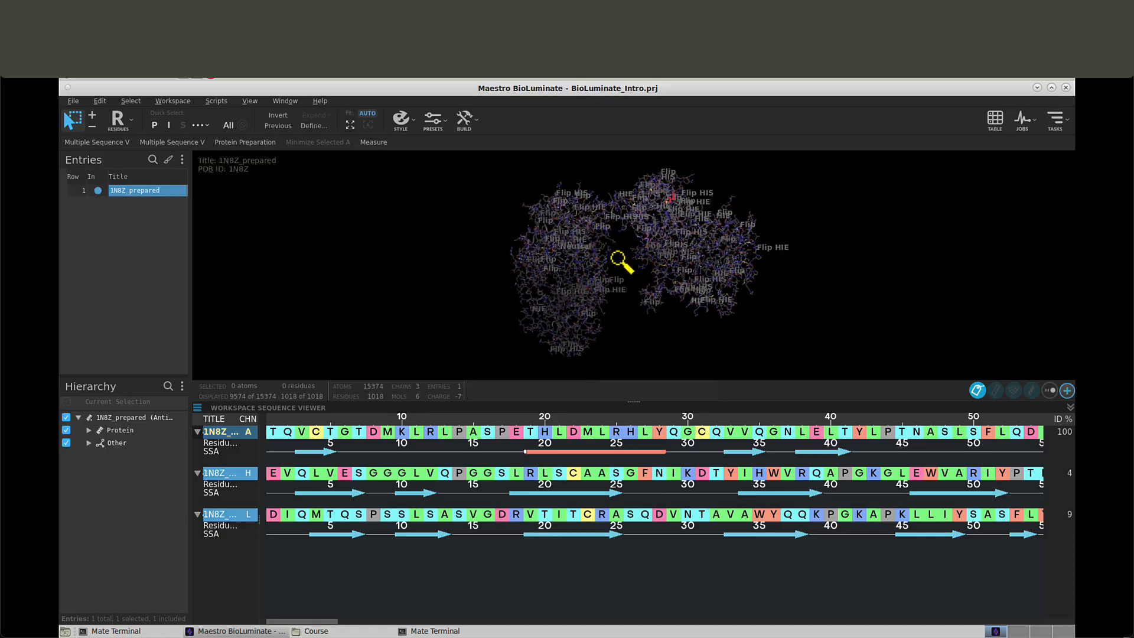
pyautogui.moveTo(632, 283)
pyautogui.mouseDown(button='right')
pyautogui.moveTo(627, 271)
pyautogui.moveTo(570, 270)
pyautogui.moveTo(611, 279)
pyautogui.mouseUp(button='right')
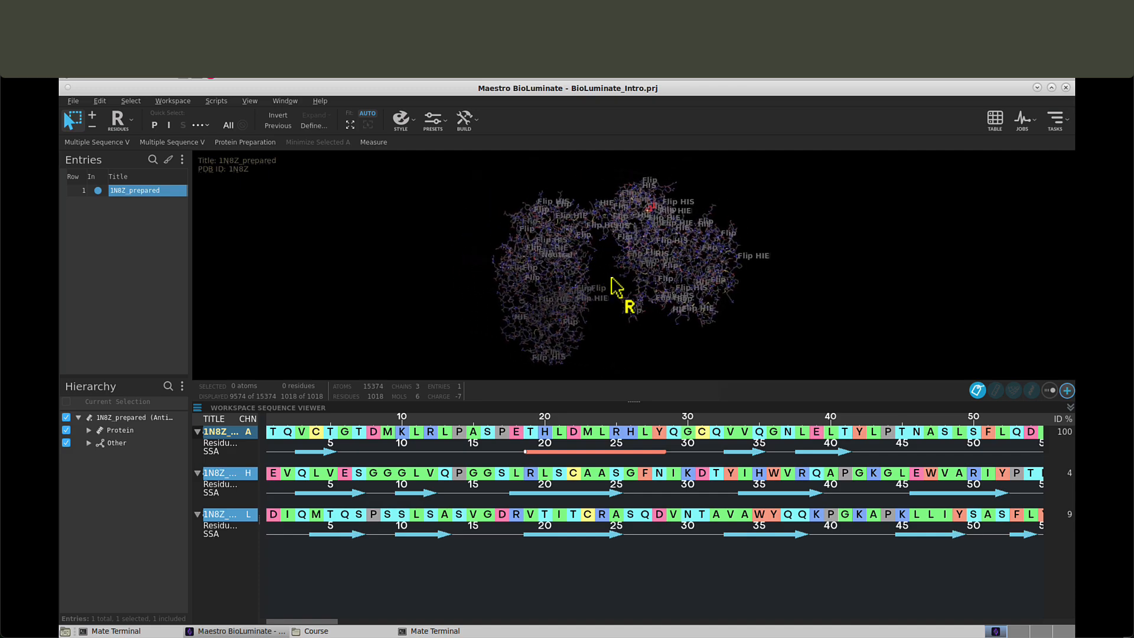
pyautogui.scroll(-3, 732, 313)
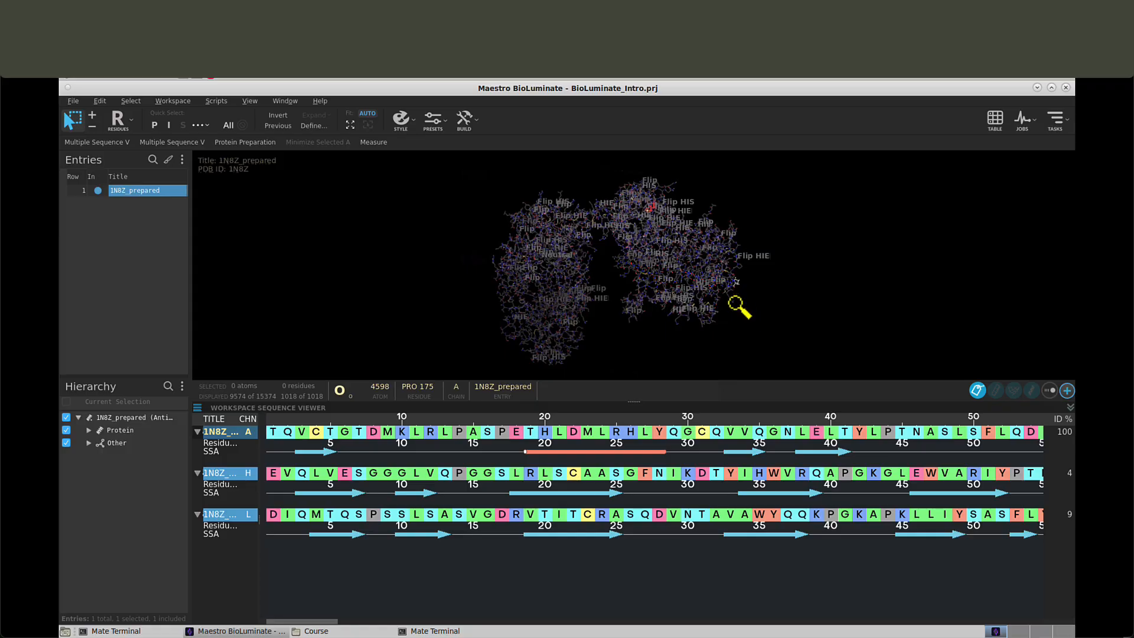
# Step: Select one residue protruding into the gap between the protein lobes, and alternate fitting the view to the whole structure and the selection
pyautogui.moveTo(733, 318); pyautogui.dragTo(679, 198, button='middle')
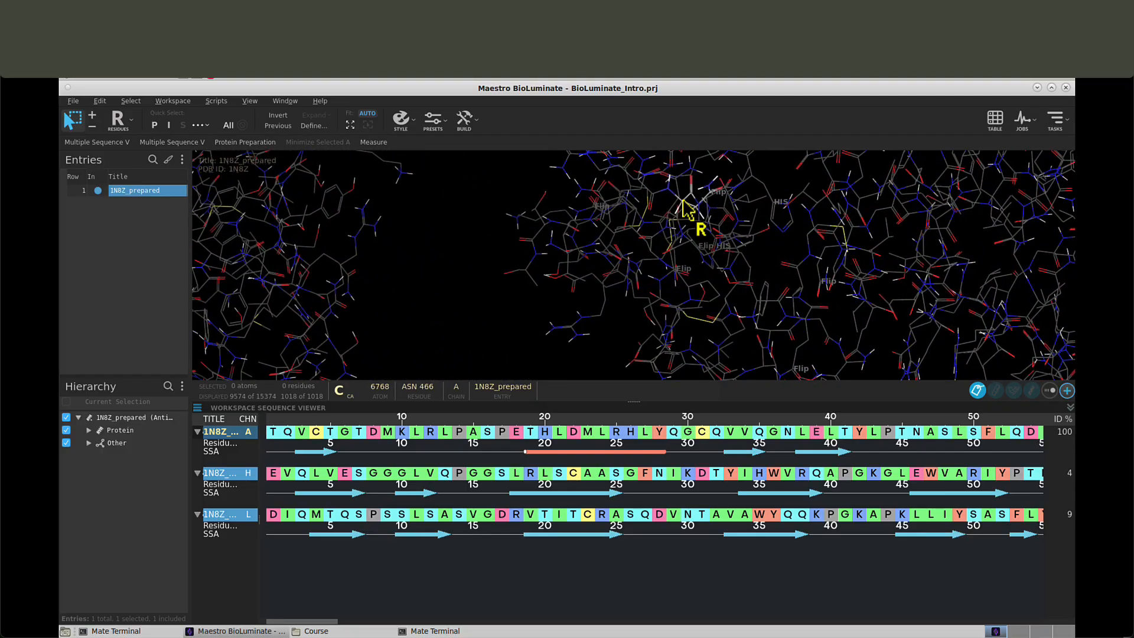
pyautogui.click(606, 322)
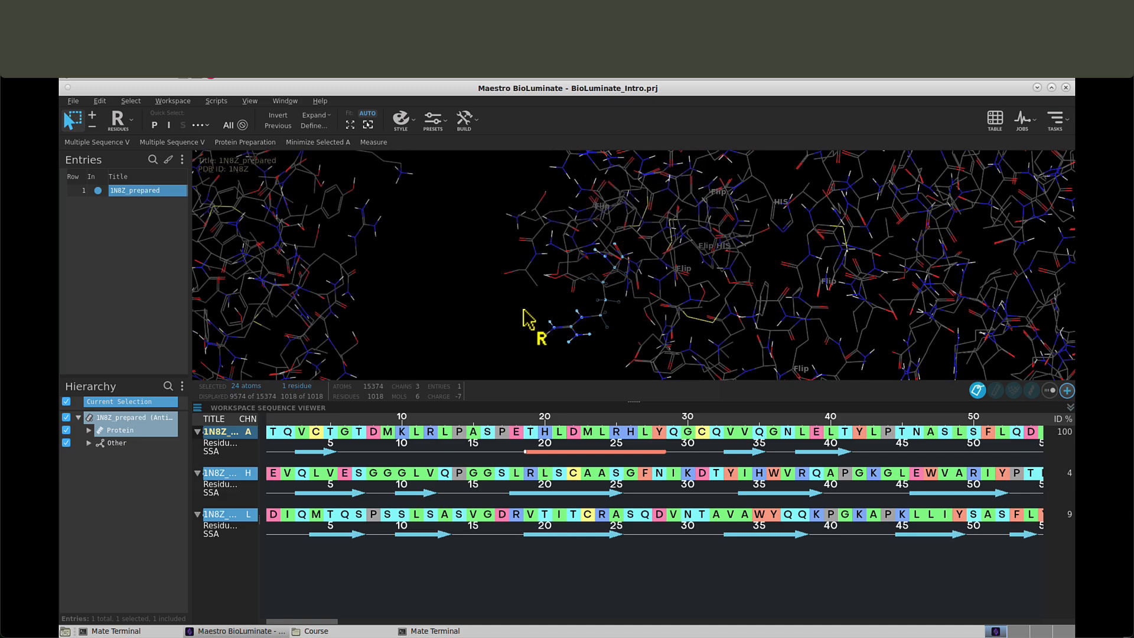
pyautogui.moveTo(524, 307); pyautogui.dragTo(517, 365, button='middle')
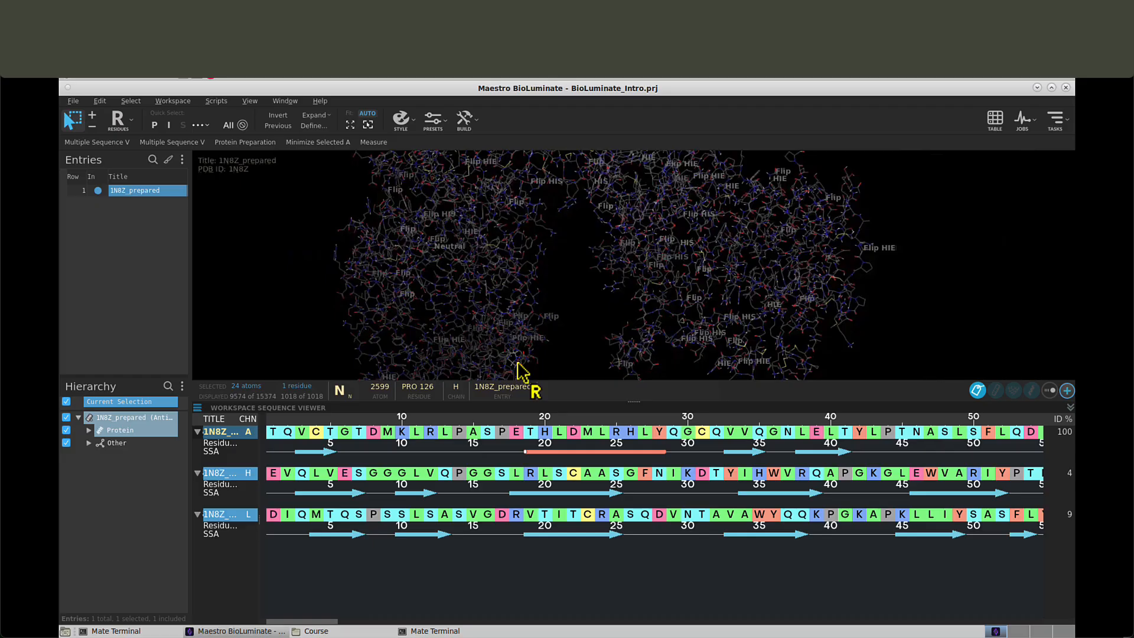
pyautogui.click(350, 124)
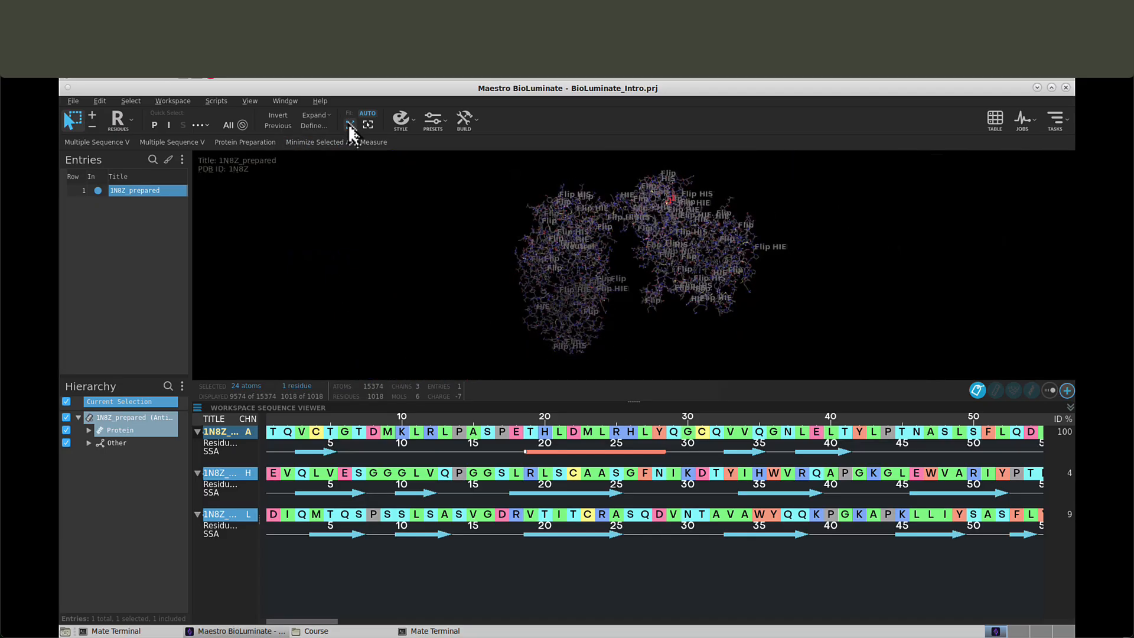
pyautogui.click(367, 126)
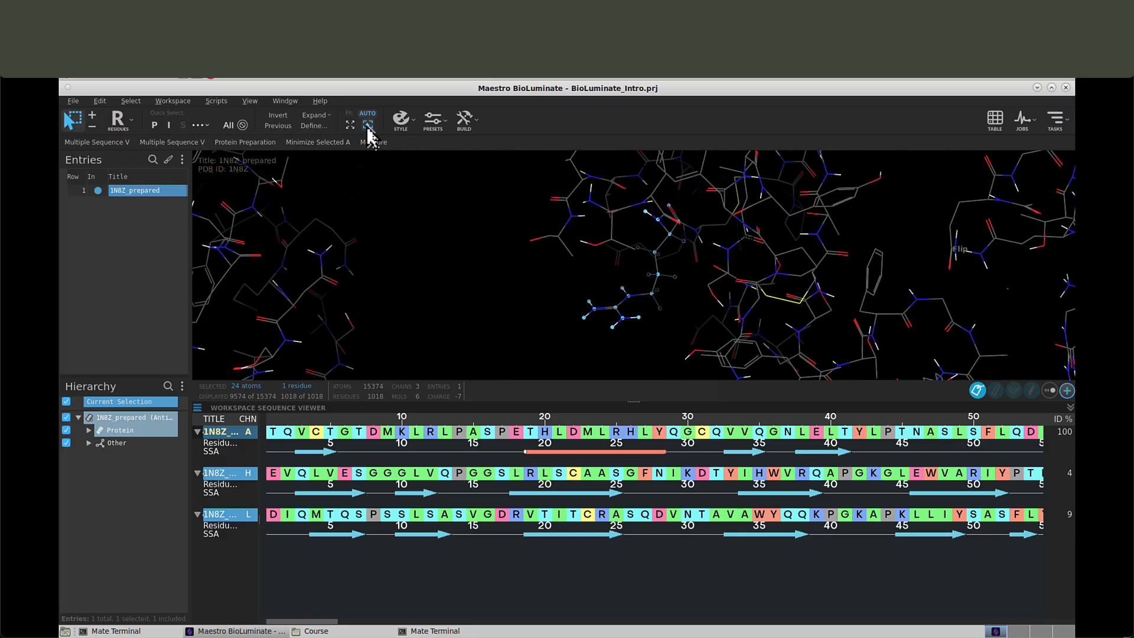
pyautogui.click(352, 128)
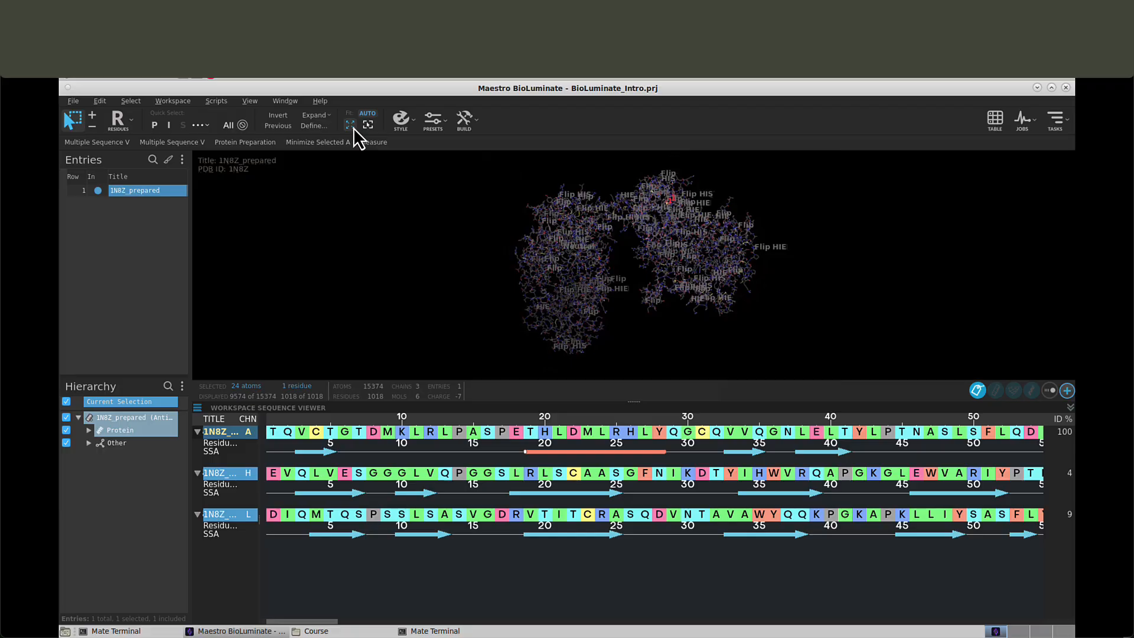
# Step: Using the Residues selection scope, select Arg 24 and Thr 20 of chain L in turn, extend to the entire chain, and clear the selection
pyautogui.click(117, 123)
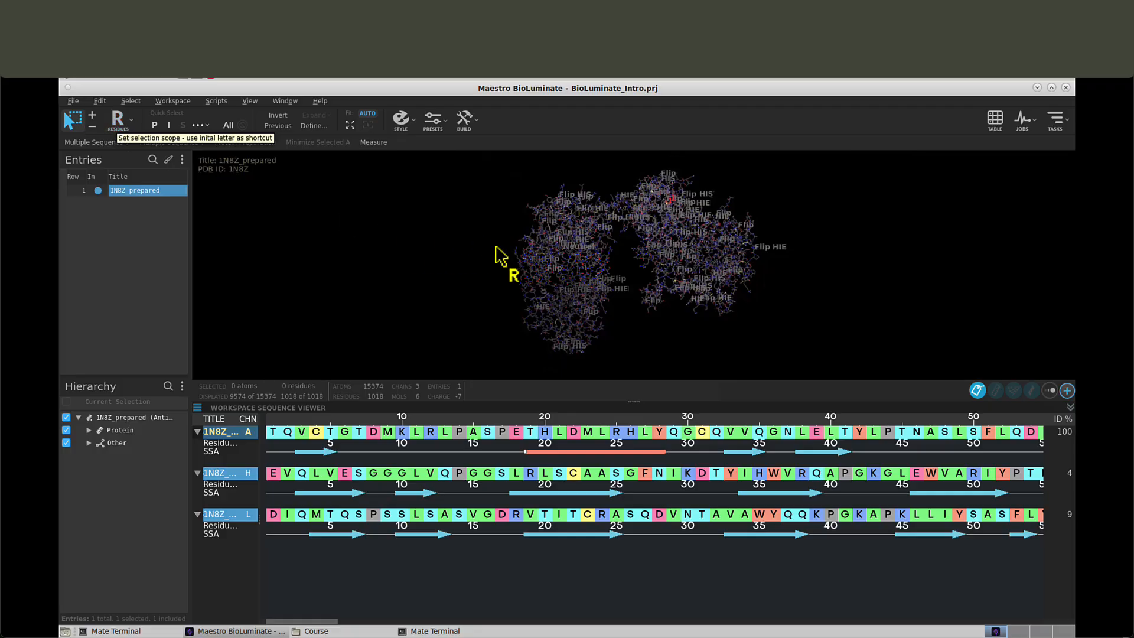
pyautogui.click(526, 262)
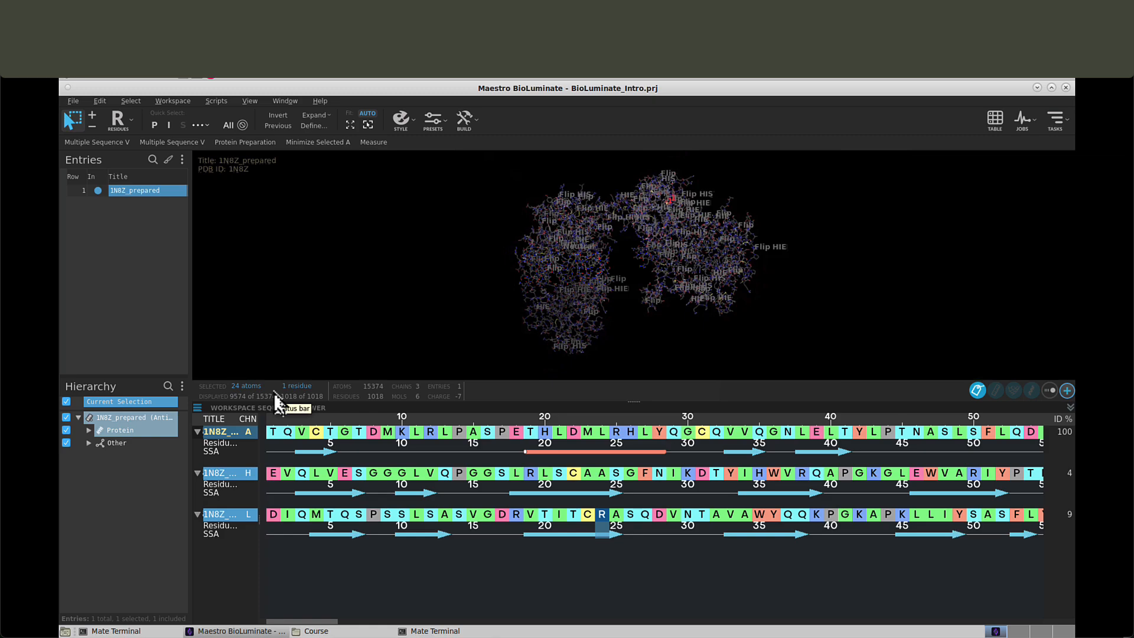
pyautogui.click(521, 260)
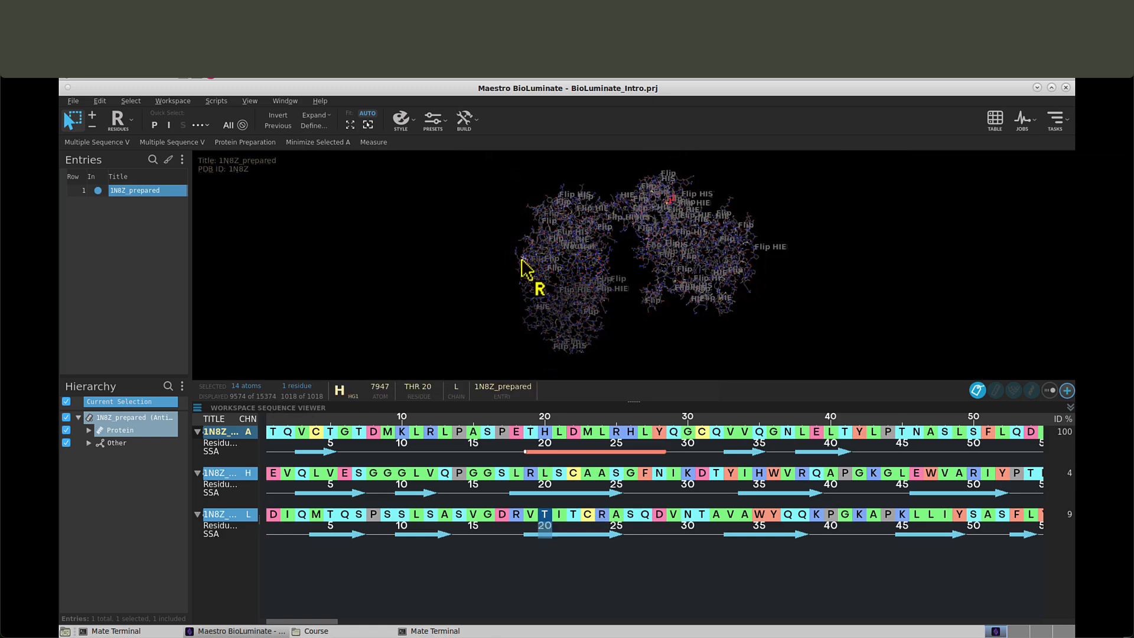
pyautogui.doubleClick(522, 260)
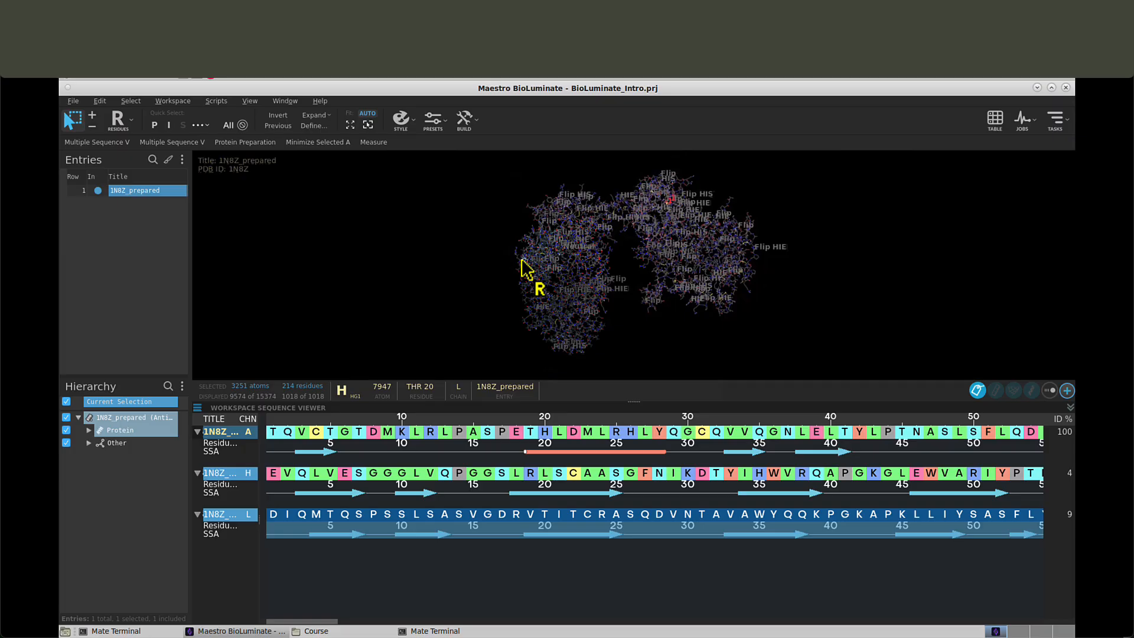
pyautogui.click(471, 256)
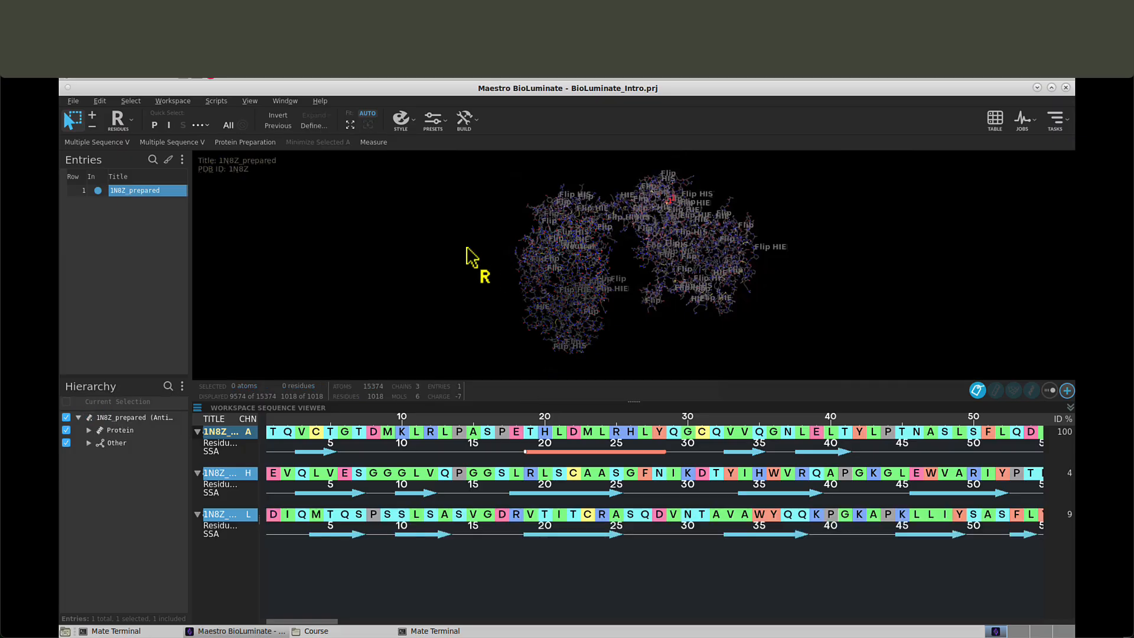
# Step: Set the selection scope to secondary structure, try it on one structural element of the protein, and clear the selection
pyautogui.click(124, 126)
pyautogui.click(142, 210)
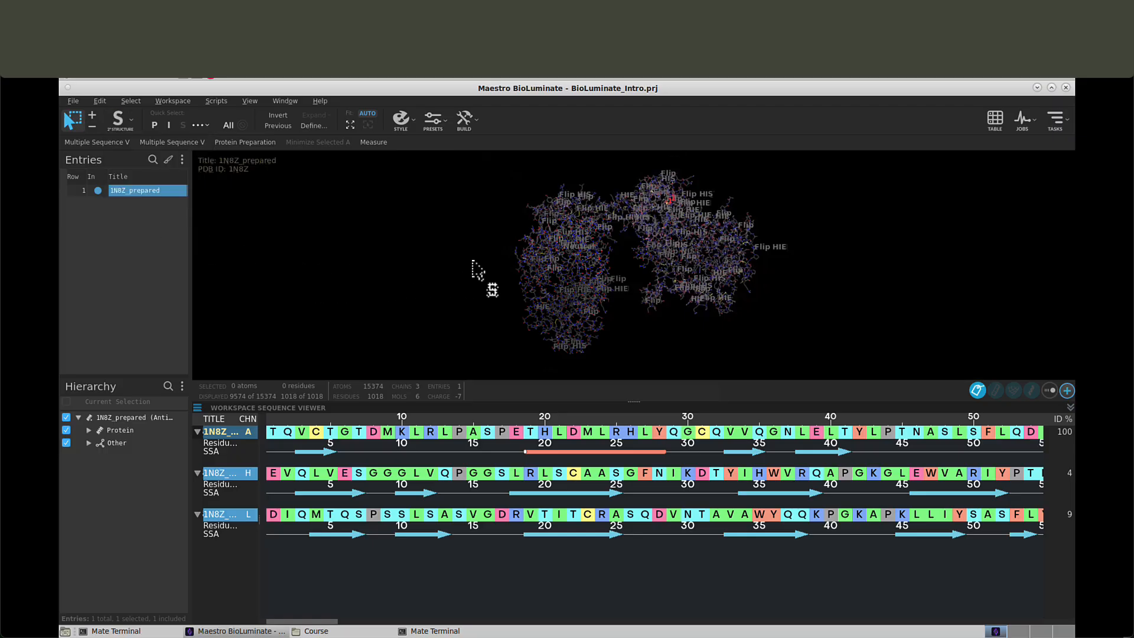
pyautogui.click(535, 269)
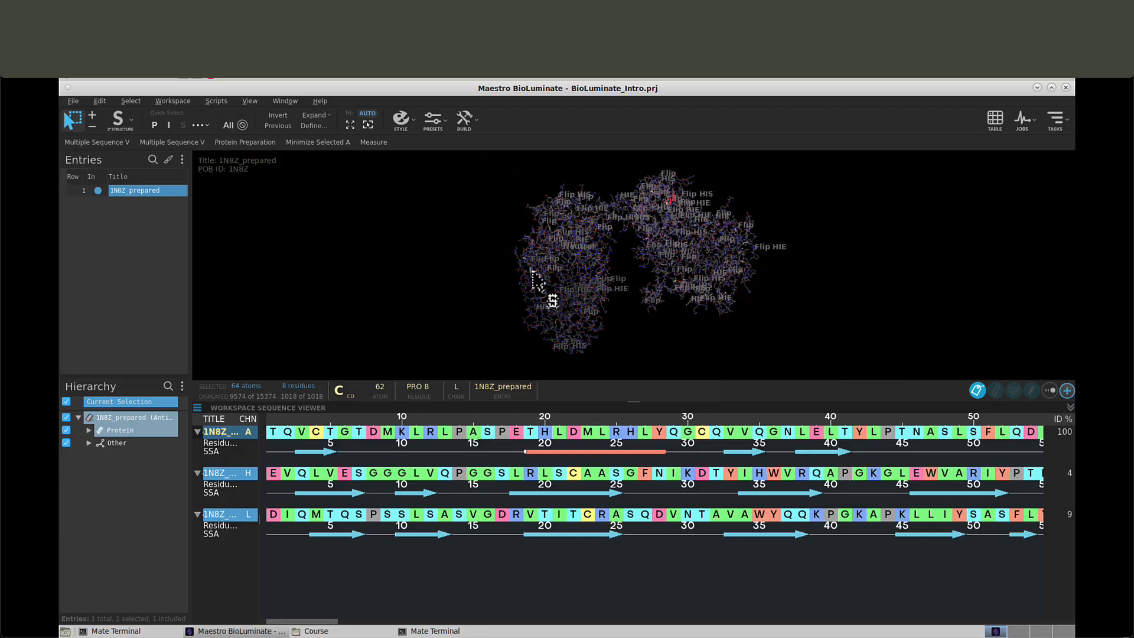
pyautogui.click(403, 241)
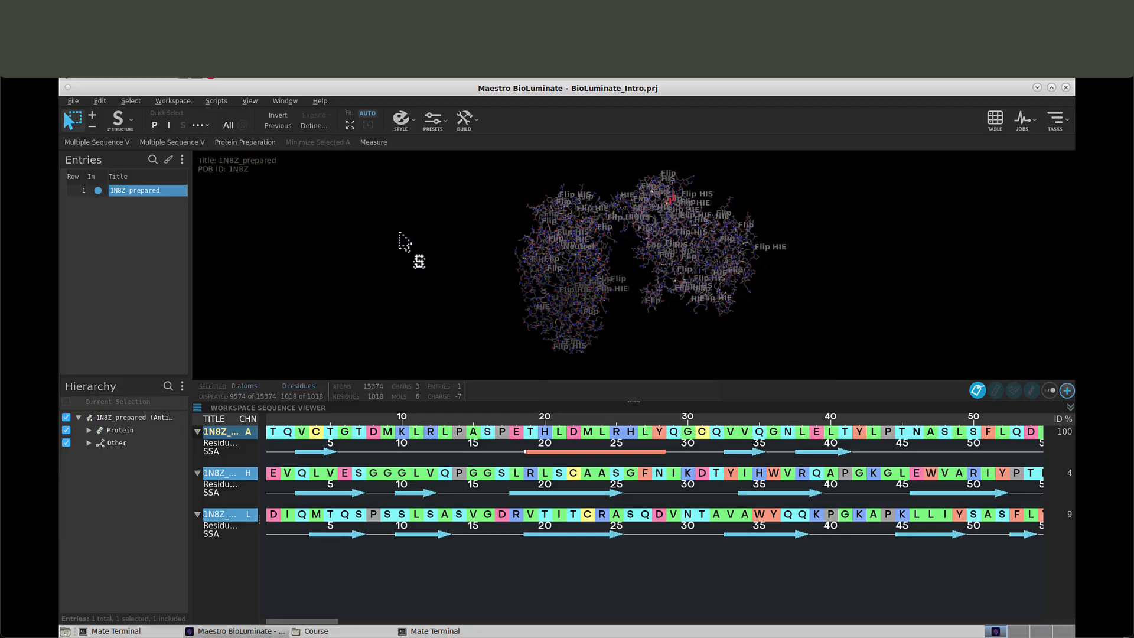